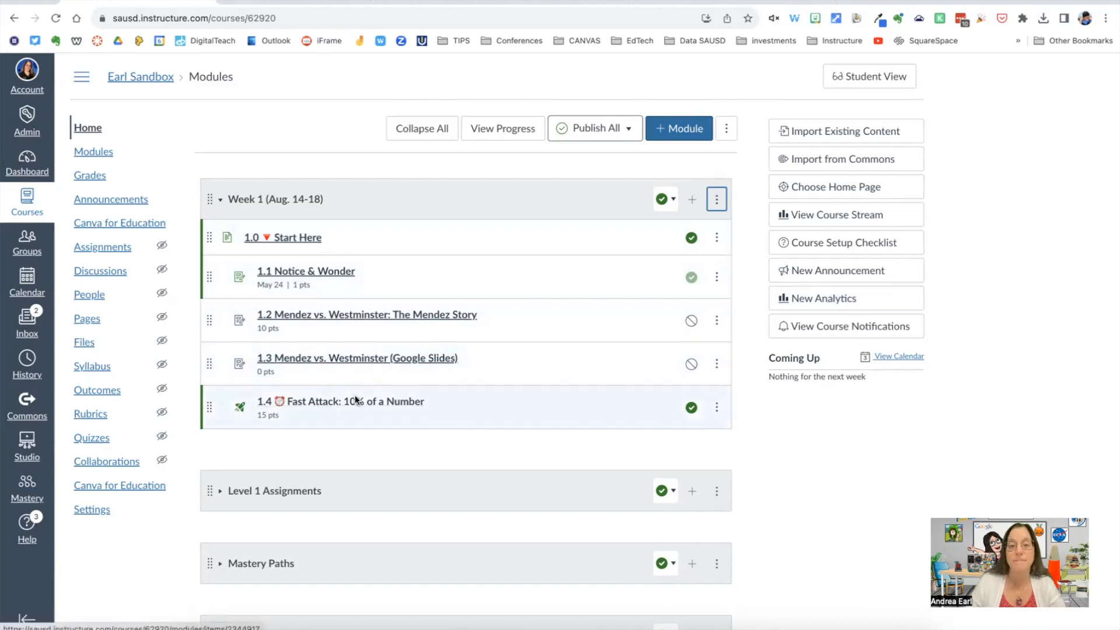
Step: Open the Week 1 (Aug. 14-18) module settings and switch the Lock until option on and back off
{"action": "left_click", "coordinate": [716, 200]}
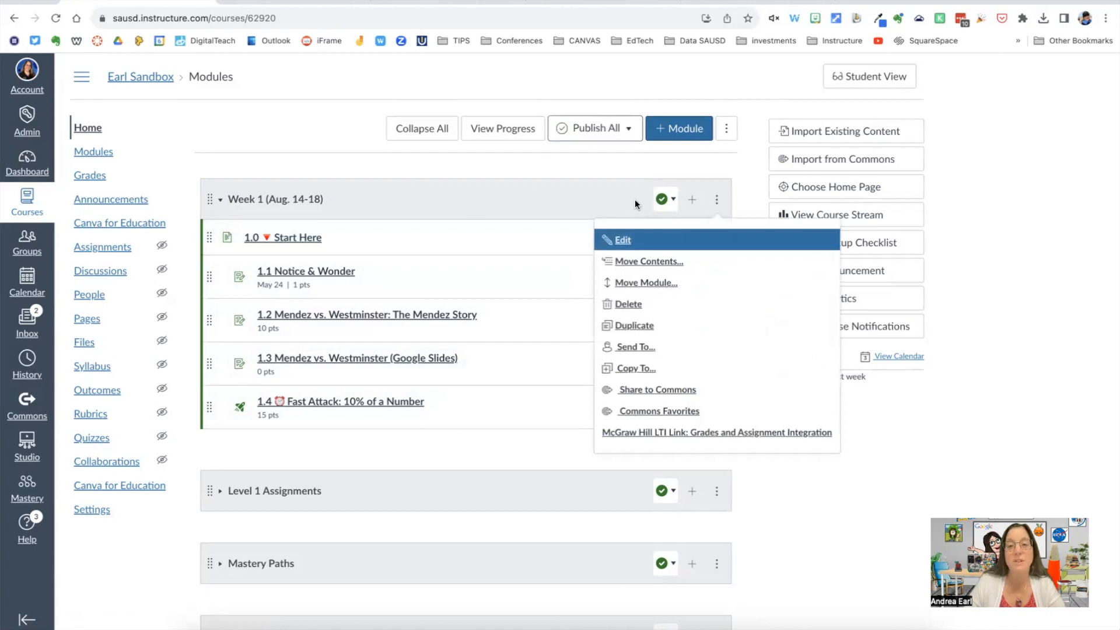
{"action": "left_click", "coordinate": [619, 240]}
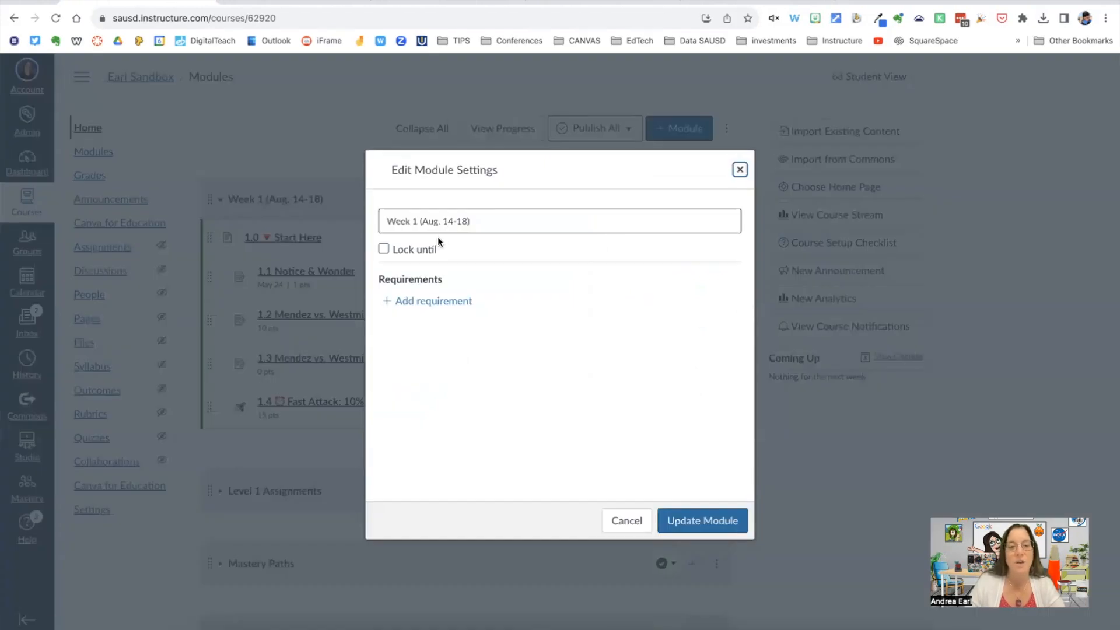
{"action": "left_click", "coordinate": [383, 249]}
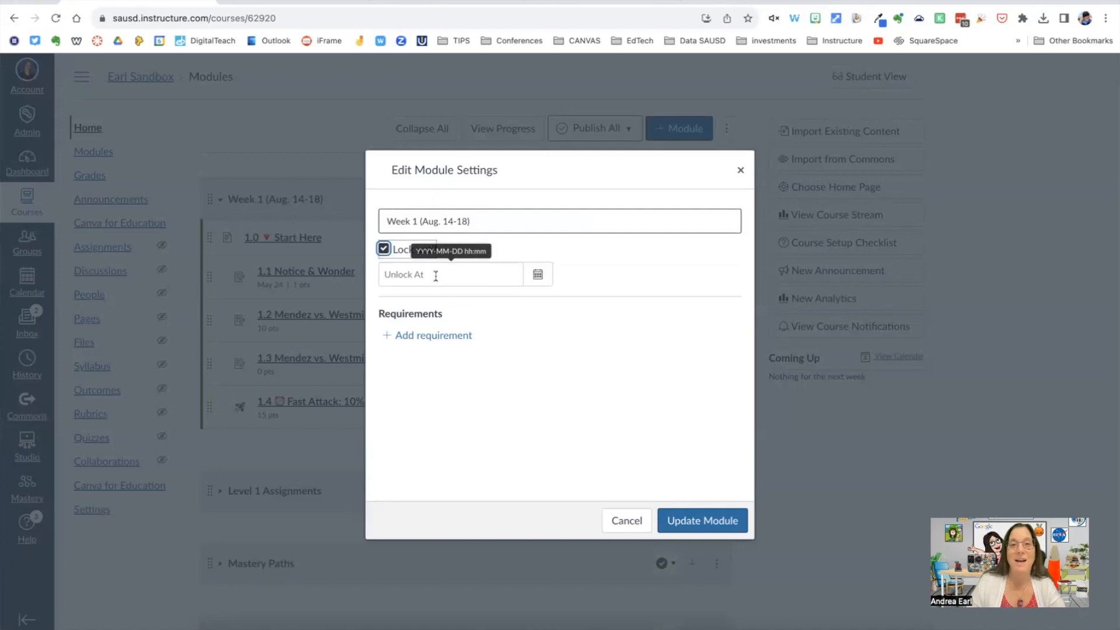
{"action": "left_click", "coordinate": [384, 249]}
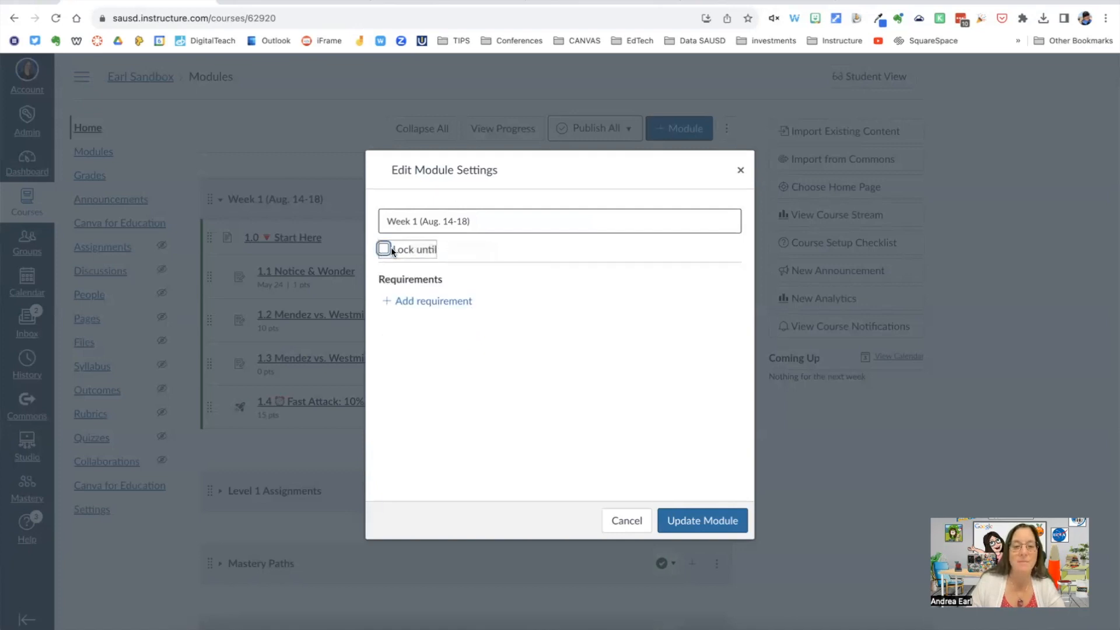
Step: Add five requirement entries to the Week 1 module
{"action": "left_click", "coordinate": [437, 303]}
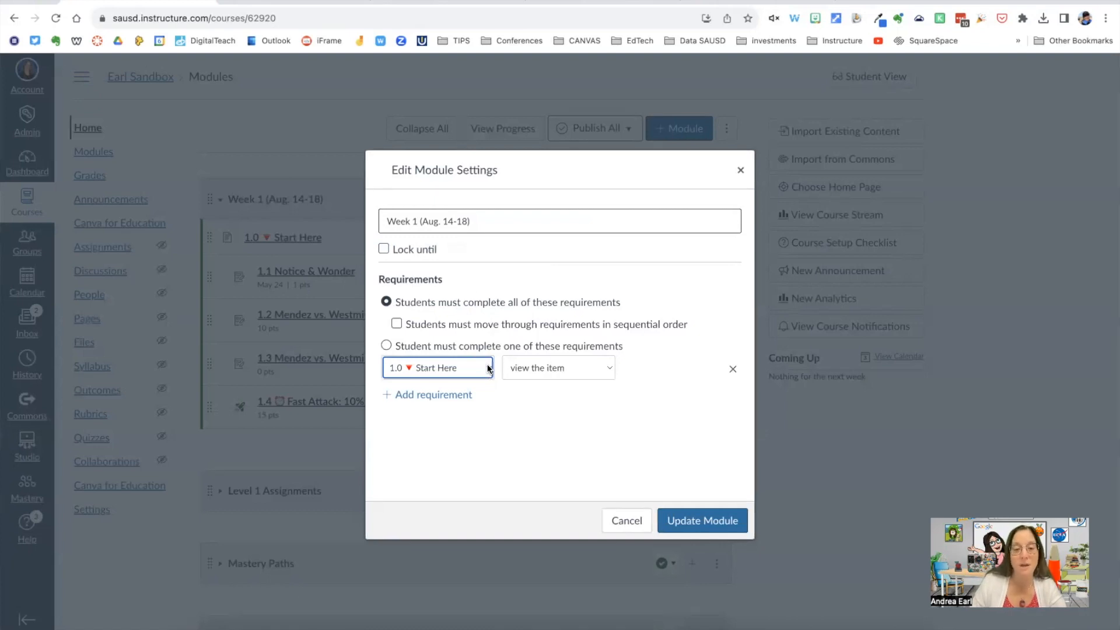
{"action": "key", "text": "Tab"}
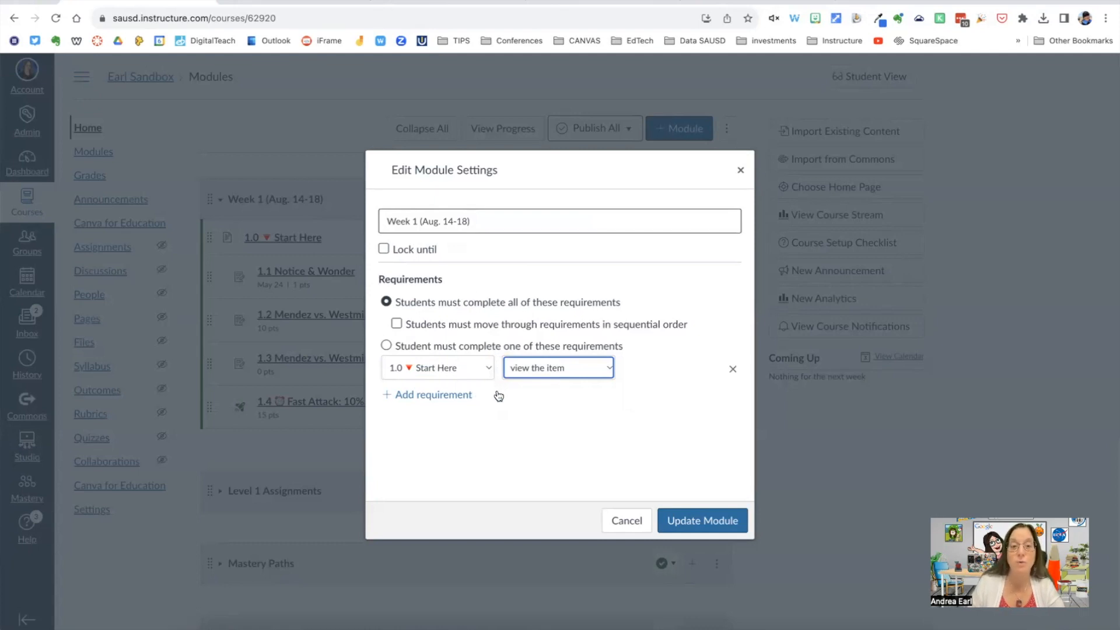
{"action": "left_click", "coordinate": [427, 395]}
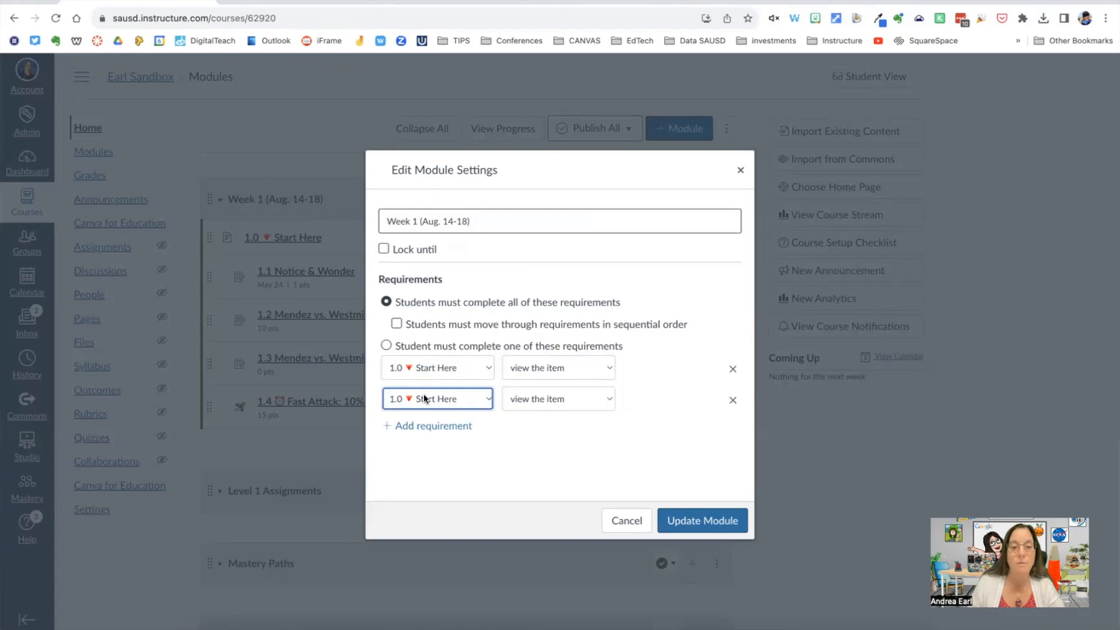
{"action": "left_click", "coordinate": [430, 426]}
{"action": "left_click", "coordinate": [432, 460]}
{"action": "left_click", "coordinate": [435, 488]}
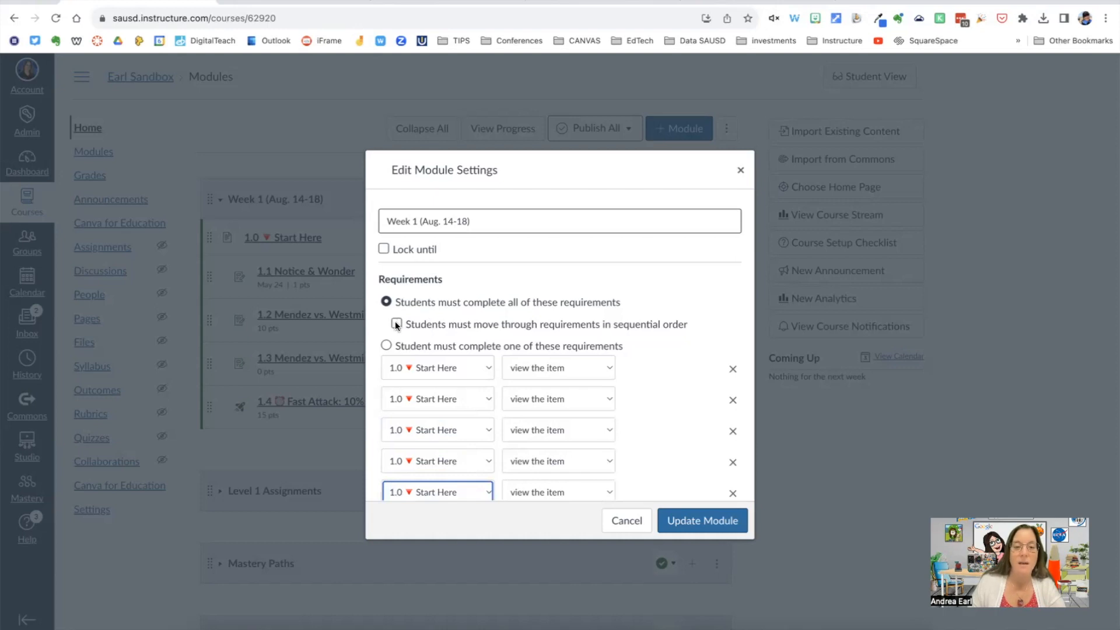
Step: Make students move through the requirements in sequential order and set the first 1.0 Start Here requirement to mark as done
{"action": "left_click", "coordinate": [485, 322]}
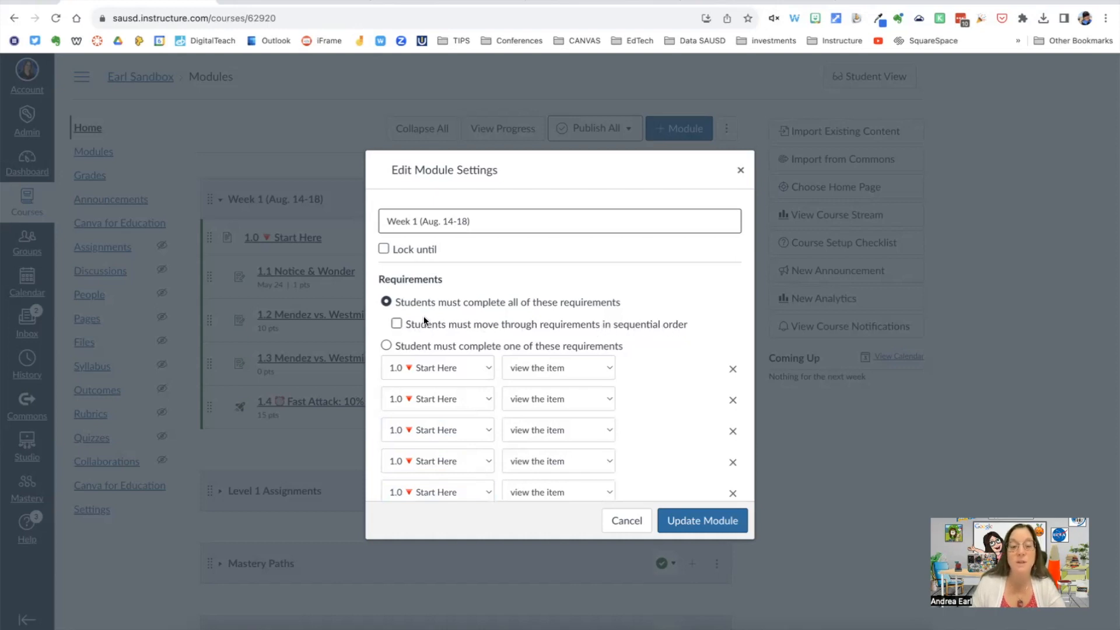
{"action": "left_click", "coordinate": [396, 324]}
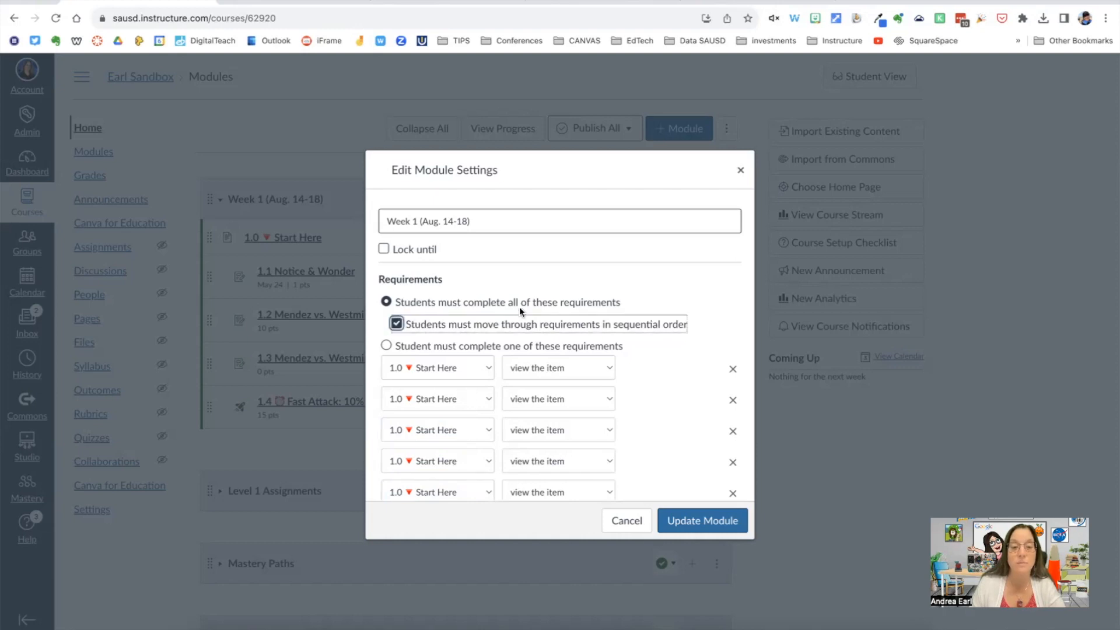
{"action": "scroll", "coordinate": [548, 285], "scroll_direction": "down", "scroll_amount": 2}
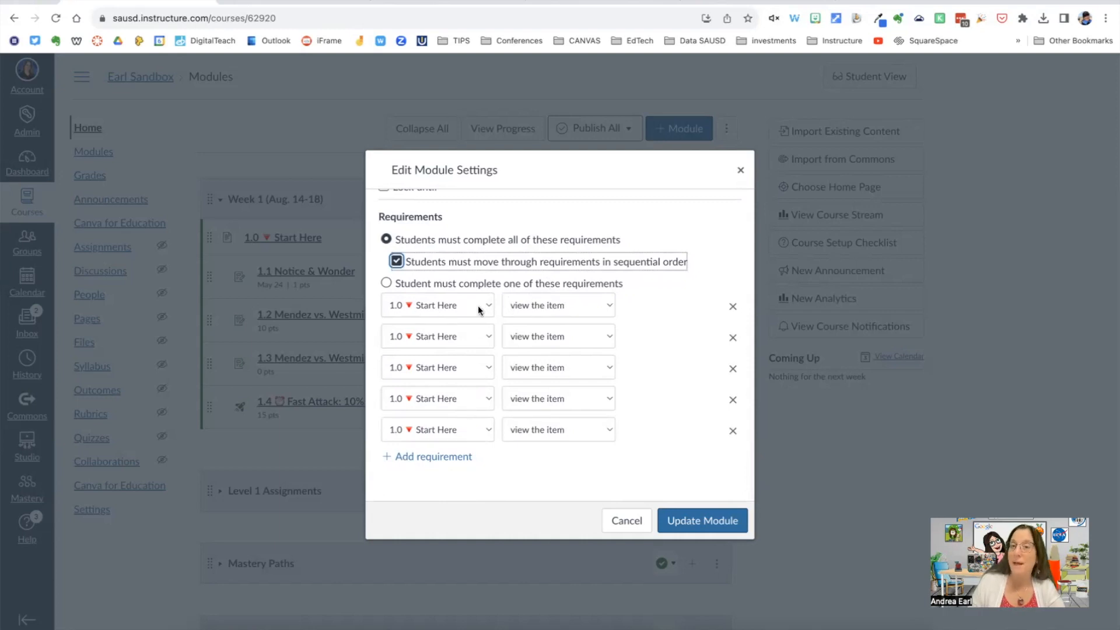
{"action": "left_click", "coordinate": [610, 306]}
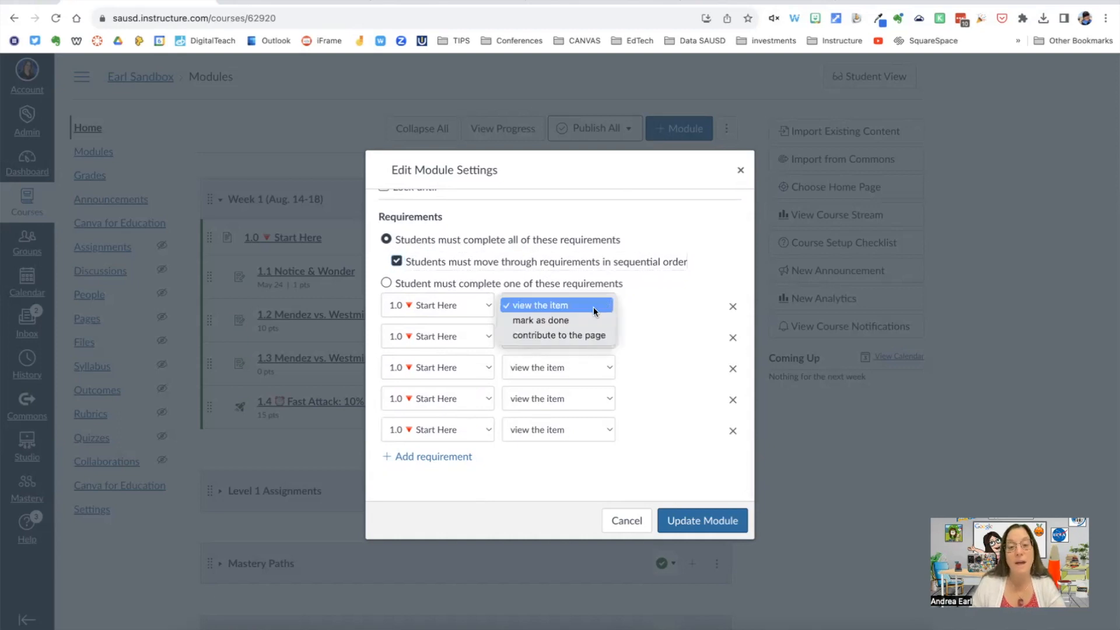
{"action": "left_click", "coordinate": [564, 321]}
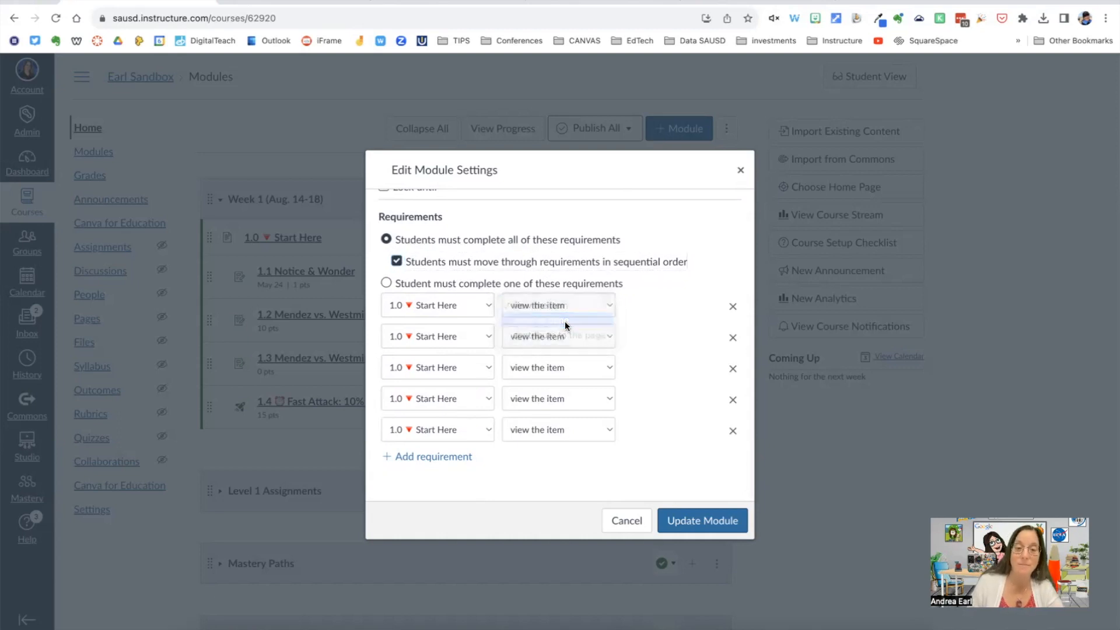
Step: Assign the second requirement to 1.1 Notice & Wonder with the condition submit the assignment
{"action": "left_click", "coordinate": [487, 335]}
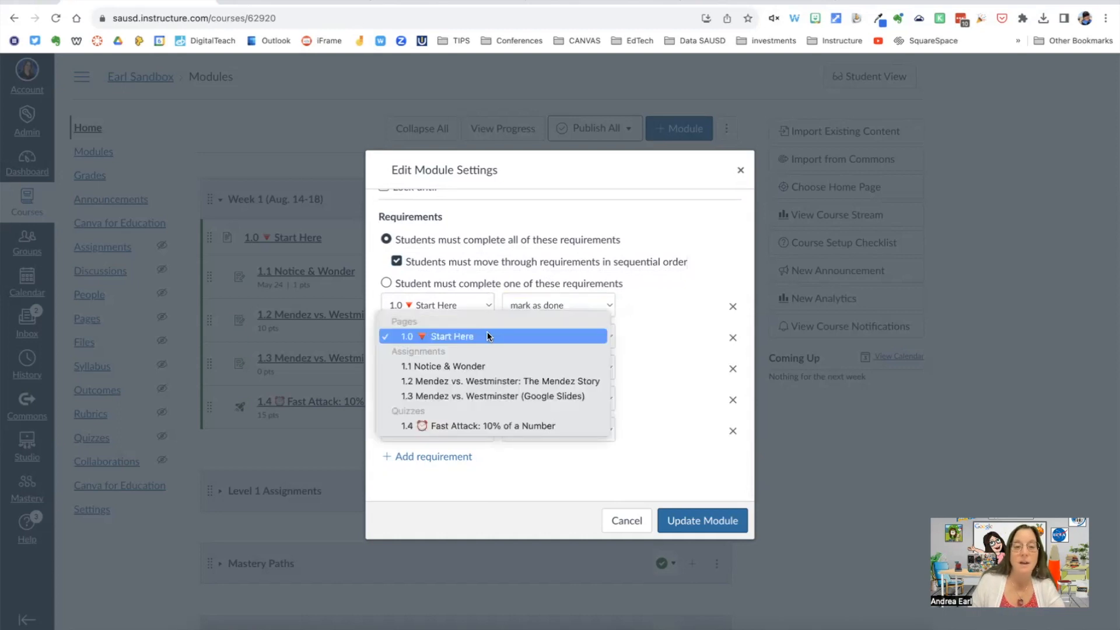
{"action": "left_click", "coordinate": [450, 366]}
{"action": "left_click", "coordinate": [609, 337]}
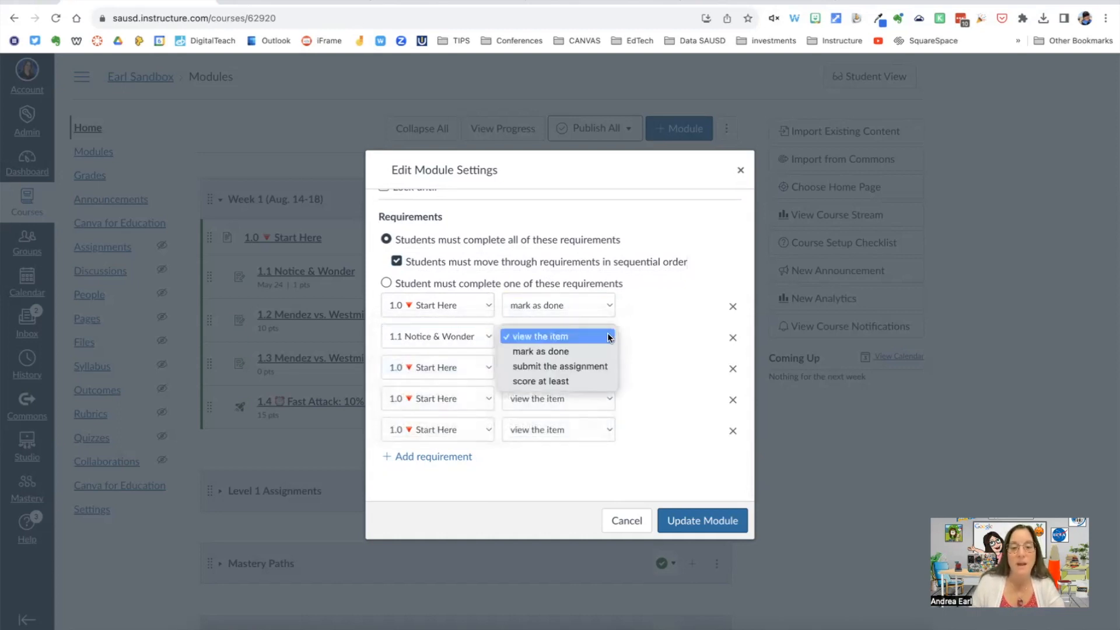
{"action": "left_click", "coordinate": [575, 365]}
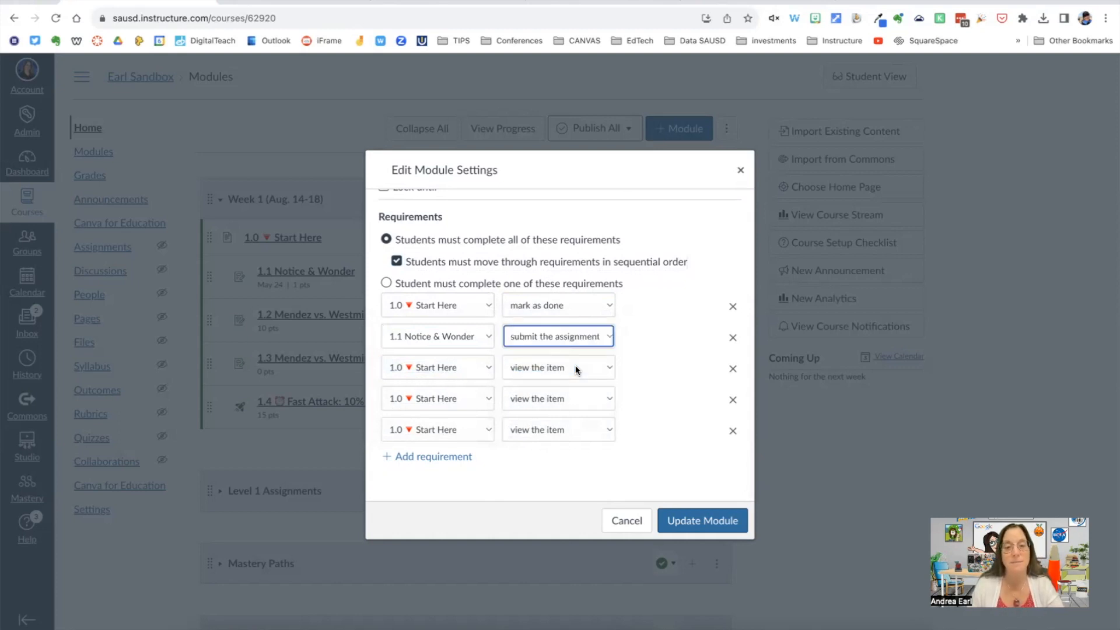
Step: Assign the third requirement to 1.2 Mendez vs. Westminster: The Mendez Story with the condition submit the assignment
{"action": "left_click", "coordinate": [489, 368]}
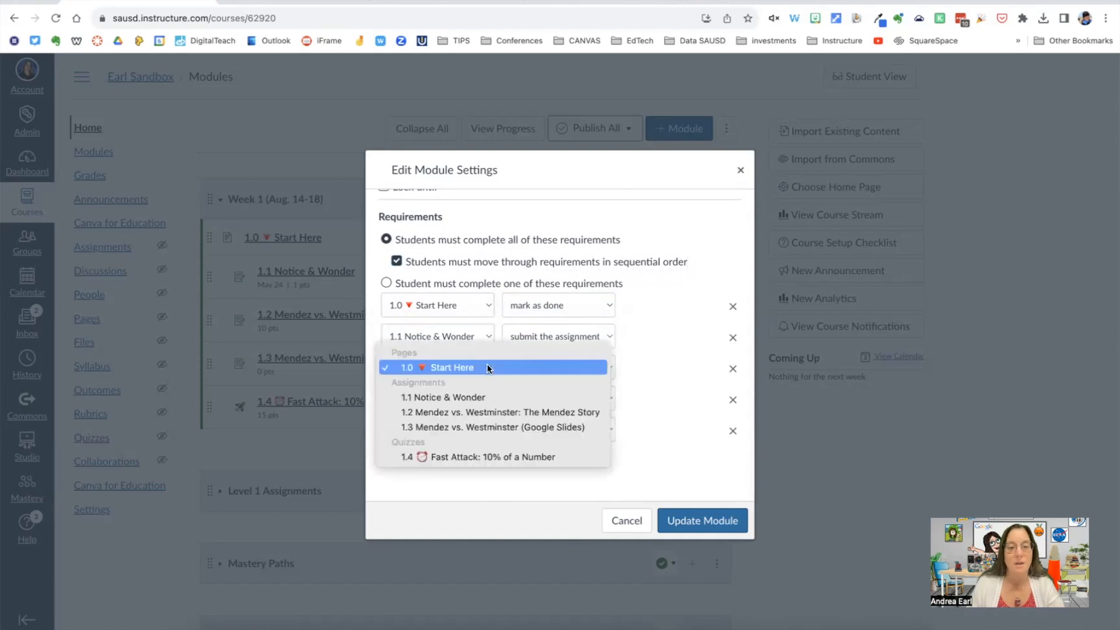
{"action": "left_click", "coordinate": [493, 411]}
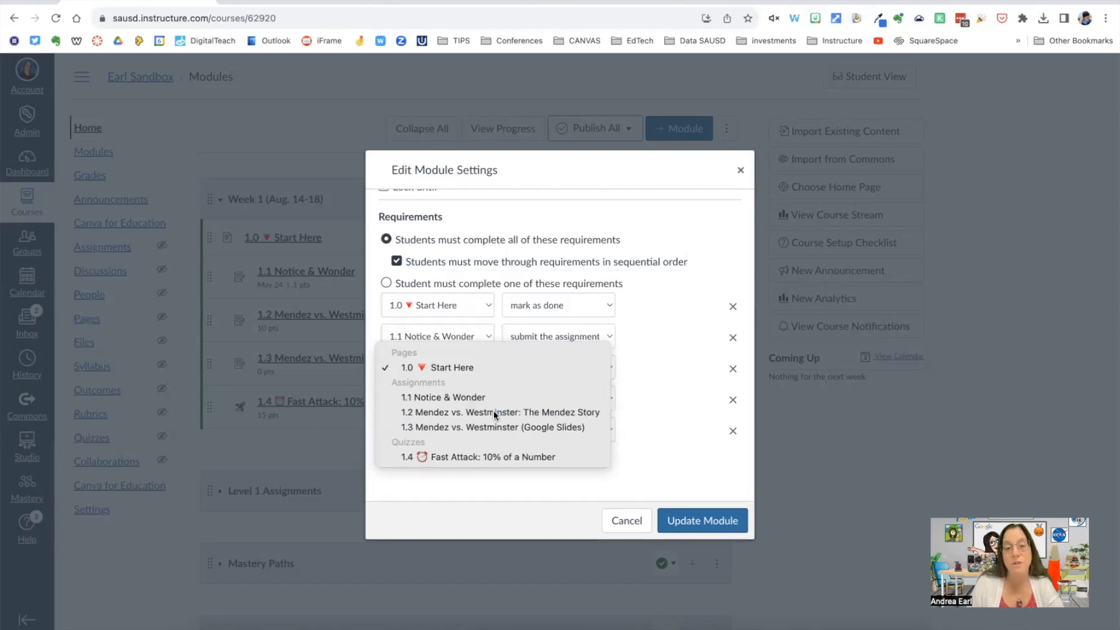
{"action": "left_click", "coordinate": [609, 369]}
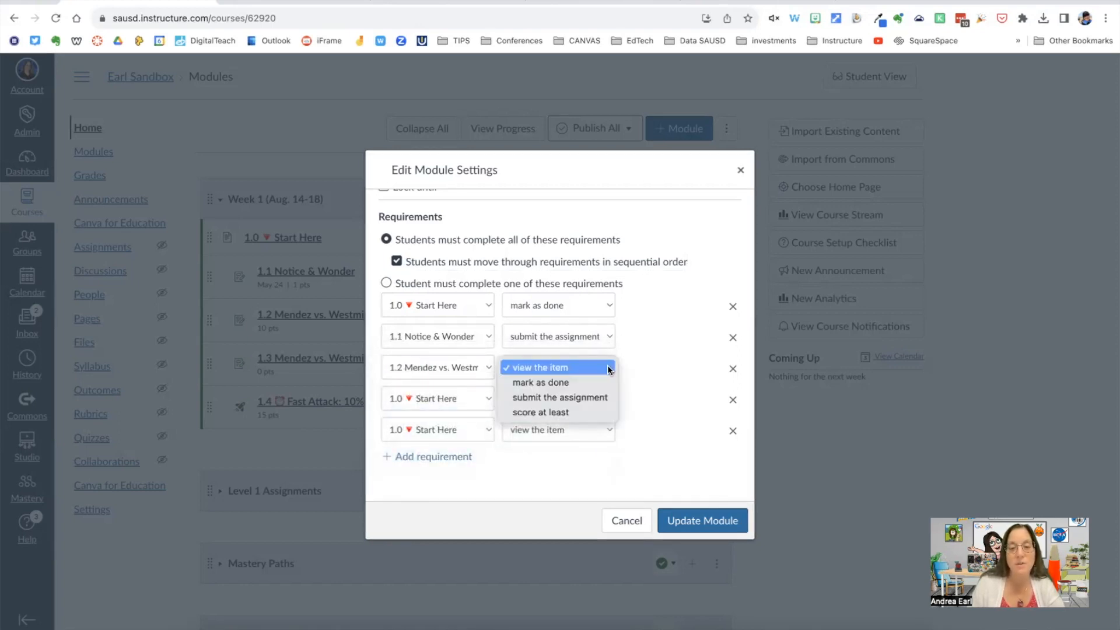
{"action": "left_click", "coordinate": [575, 396]}
Step: Assign the fourth requirement to 1.3 Mendez vs. Westminster (Google Slides) with a score of at least 8
{"action": "scroll", "coordinate": [479, 396], "scroll_direction": "down", "scroll_amount": 1}
{"action": "scroll", "coordinate": [480, 399], "scroll_direction": "down", "scroll_amount": 2}
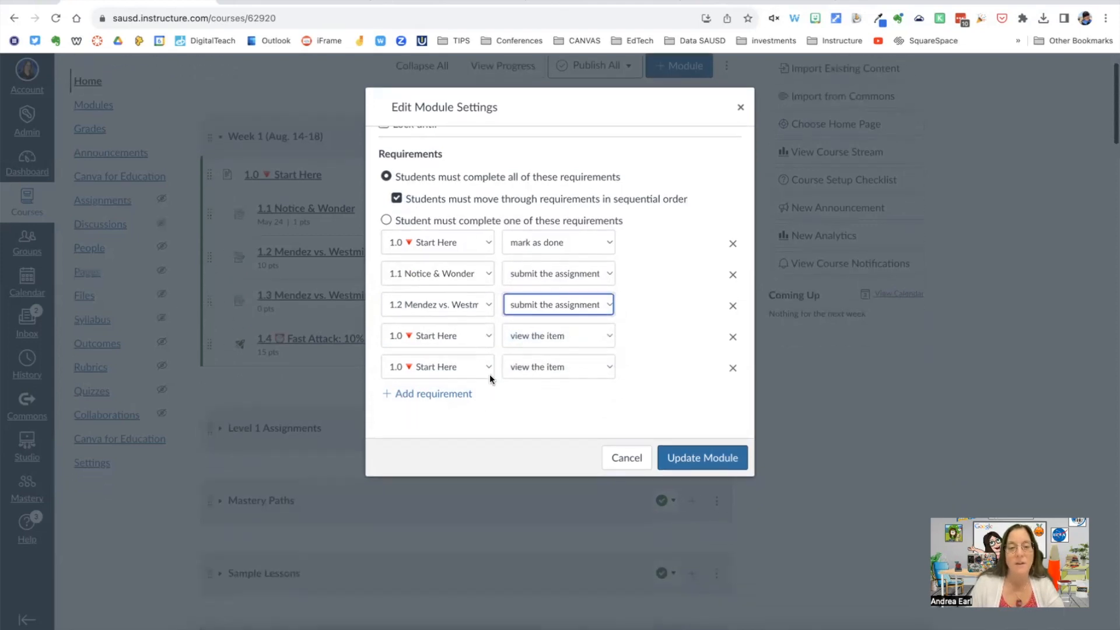
{"action": "left_click", "coordinate": [484, 335]}
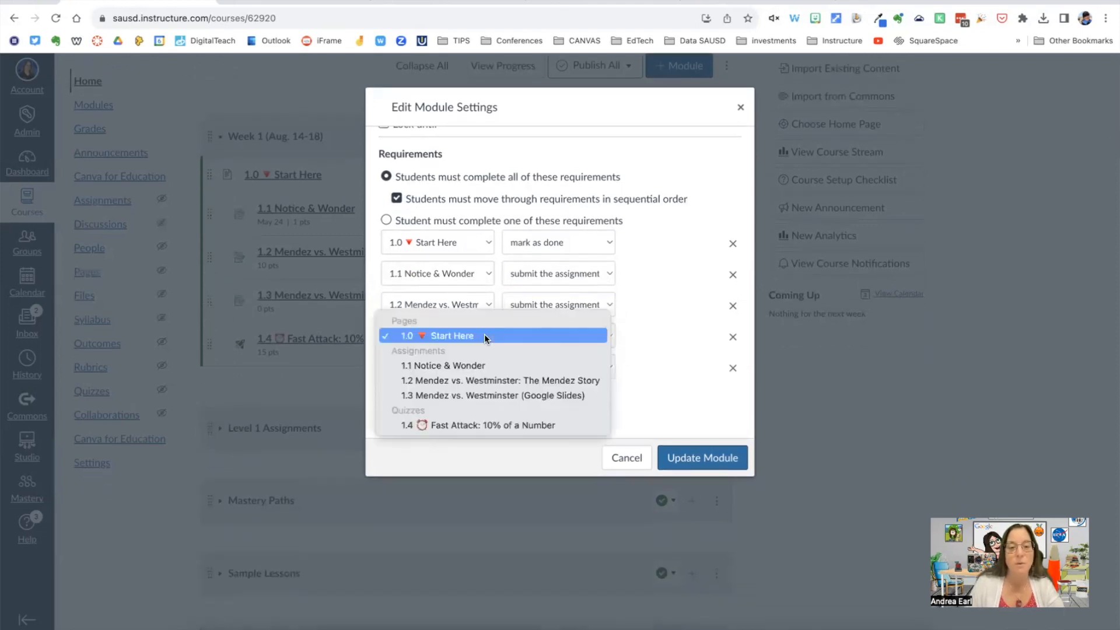
{"action": "left_click", "coordinate": [478, 395]}
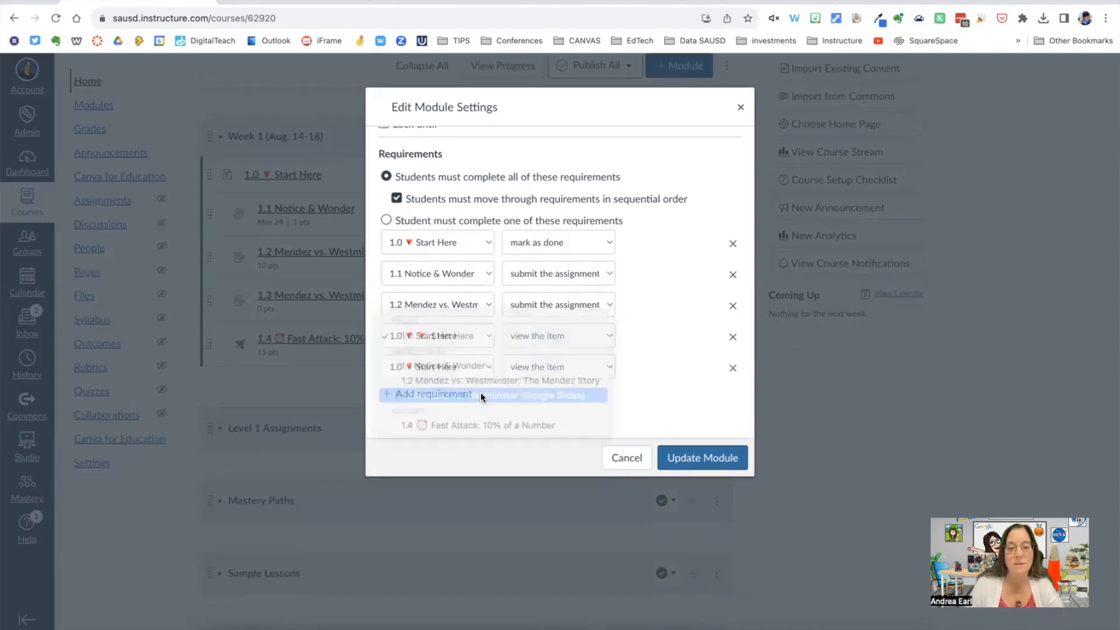
{"action": "left_click", "coordinate": [605, 336]}
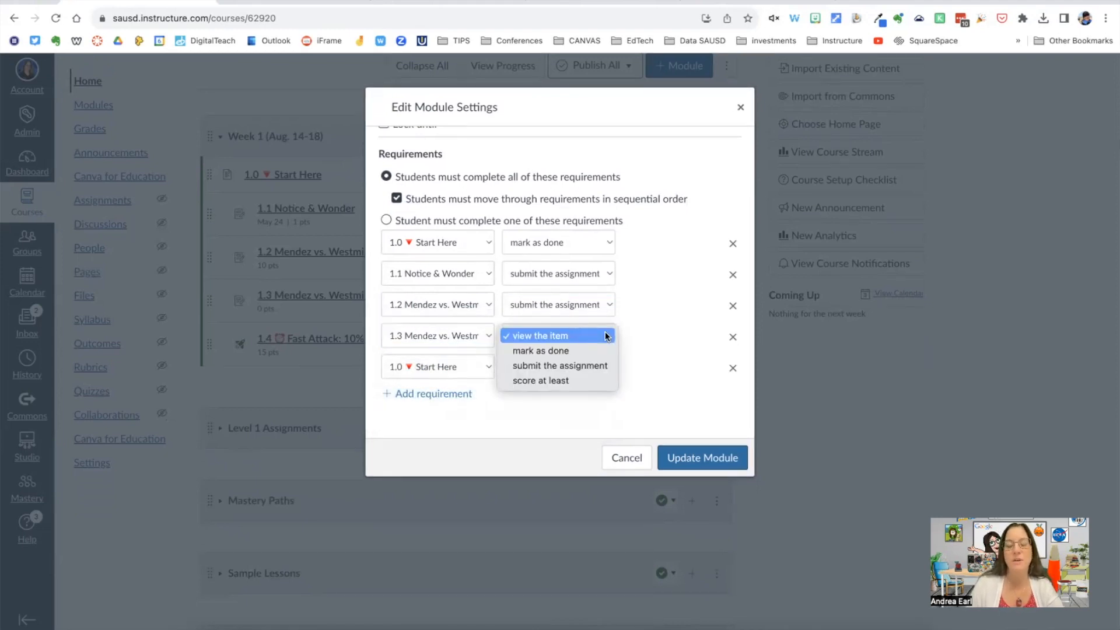
{"action": "left_click", "coordinate": [557, 380]}
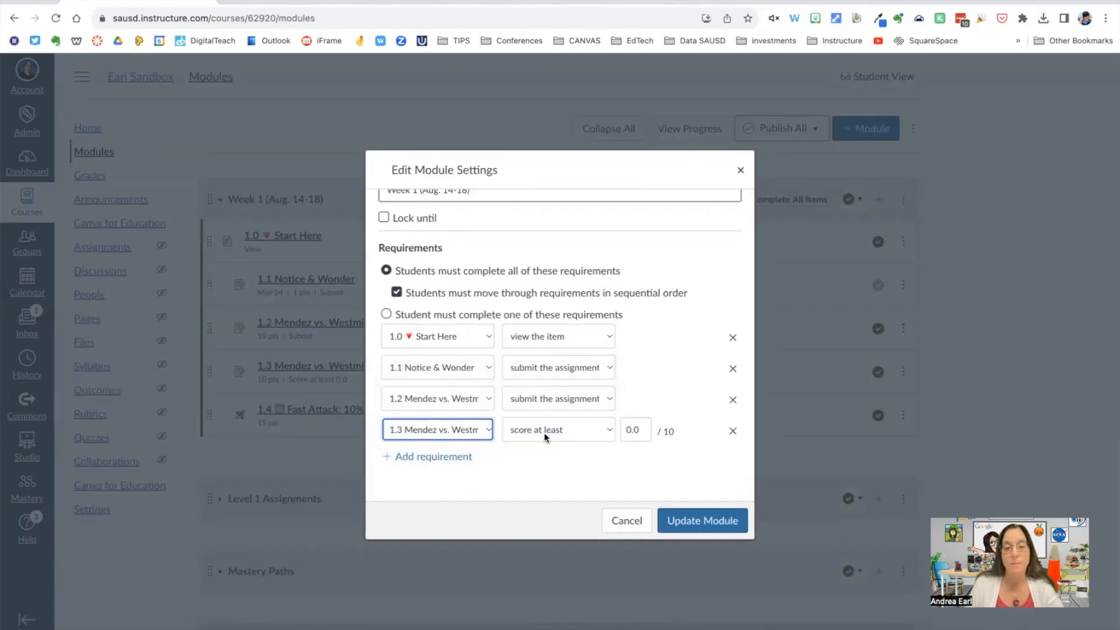
{"action": "left_click", "coordinate": [549, 431]}
{"action": "left_click", "coordinate": [606, 436]}
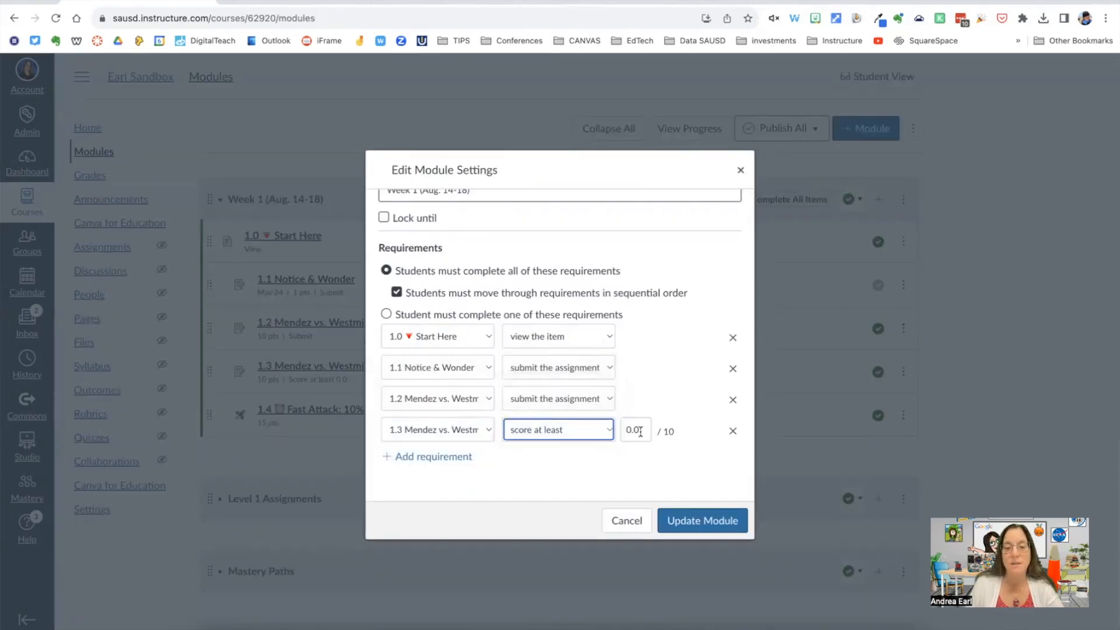
{"action": "type", "text": "8"}
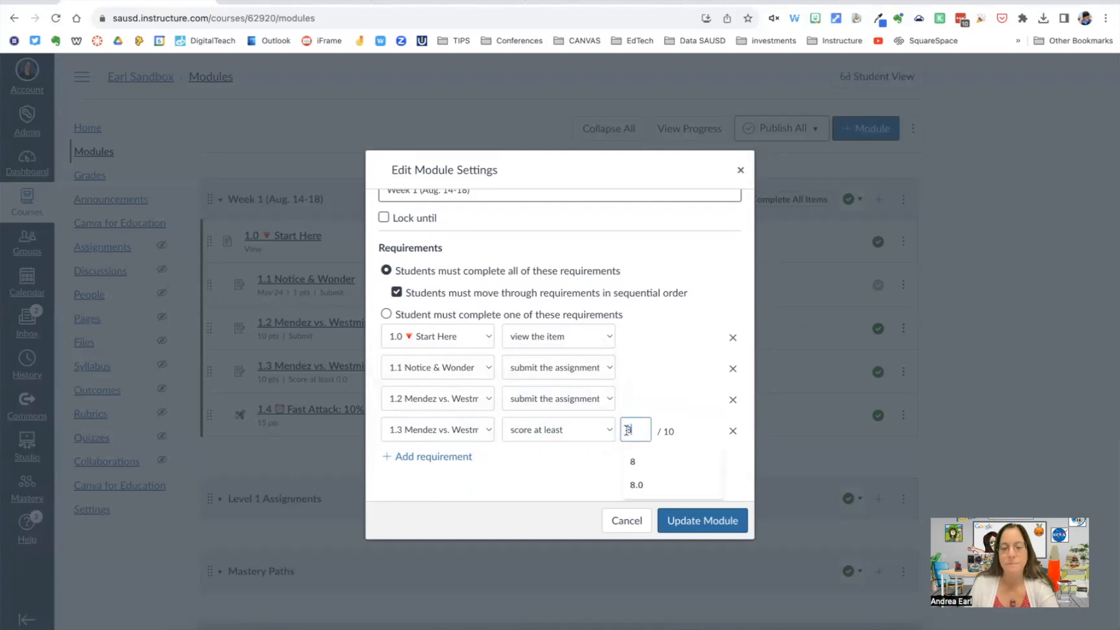
{"action": "left_click", "coordinate": [687, 418]}
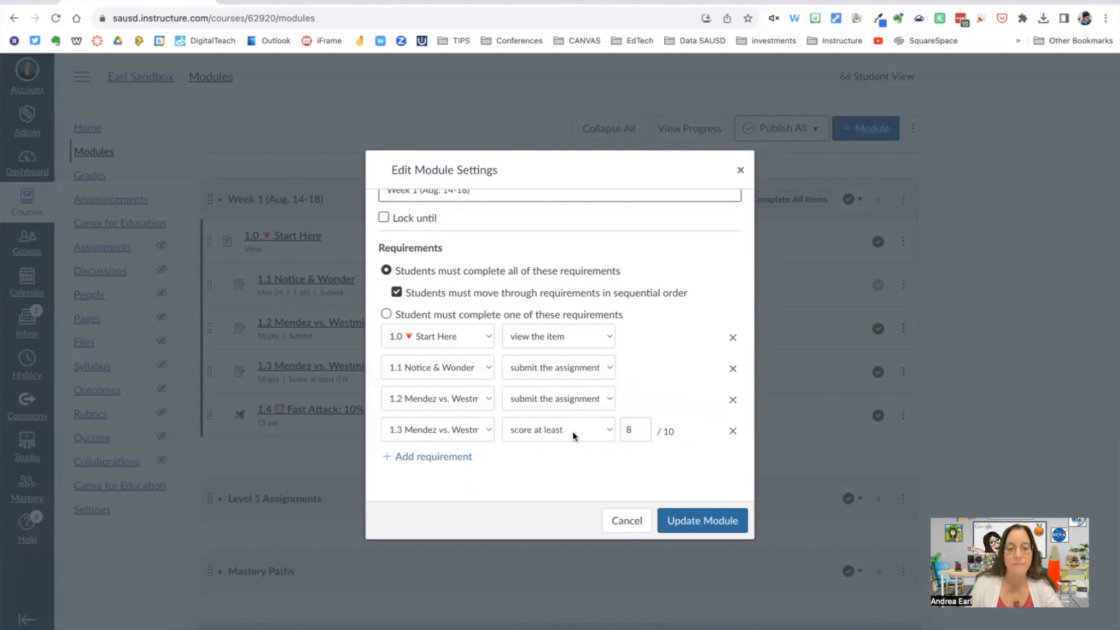
Step: Add a requirement for 1.4 Fast Attack: 10% of a Number with a score of at least 13
{"action": "left_click", "coordinate": [433, 457]}
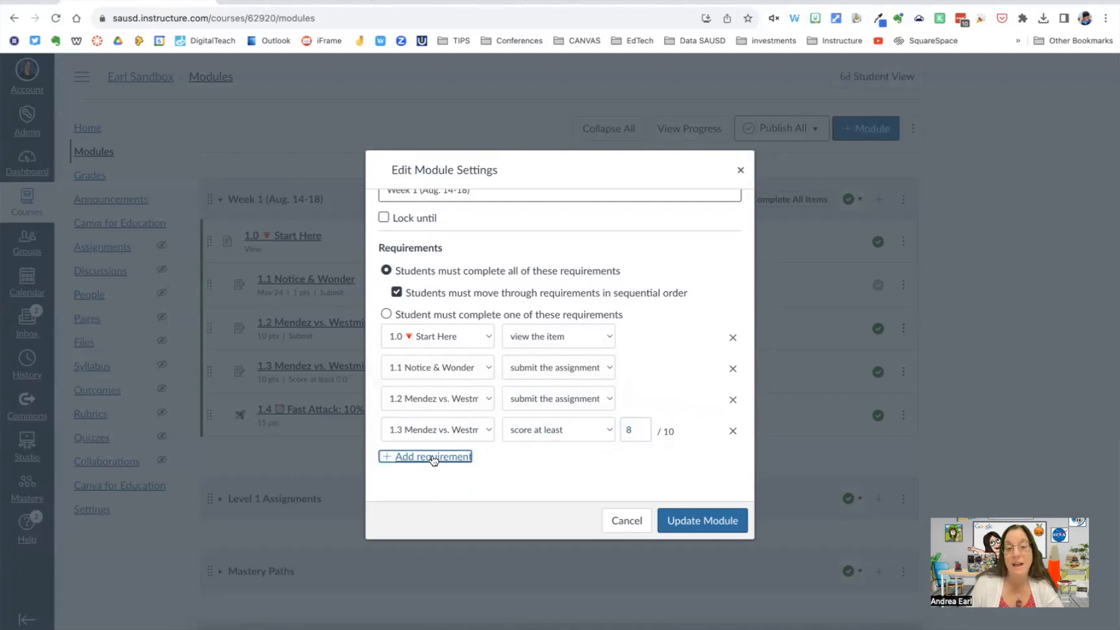
{"action": "left_click", "coordinate": [468, 461]}
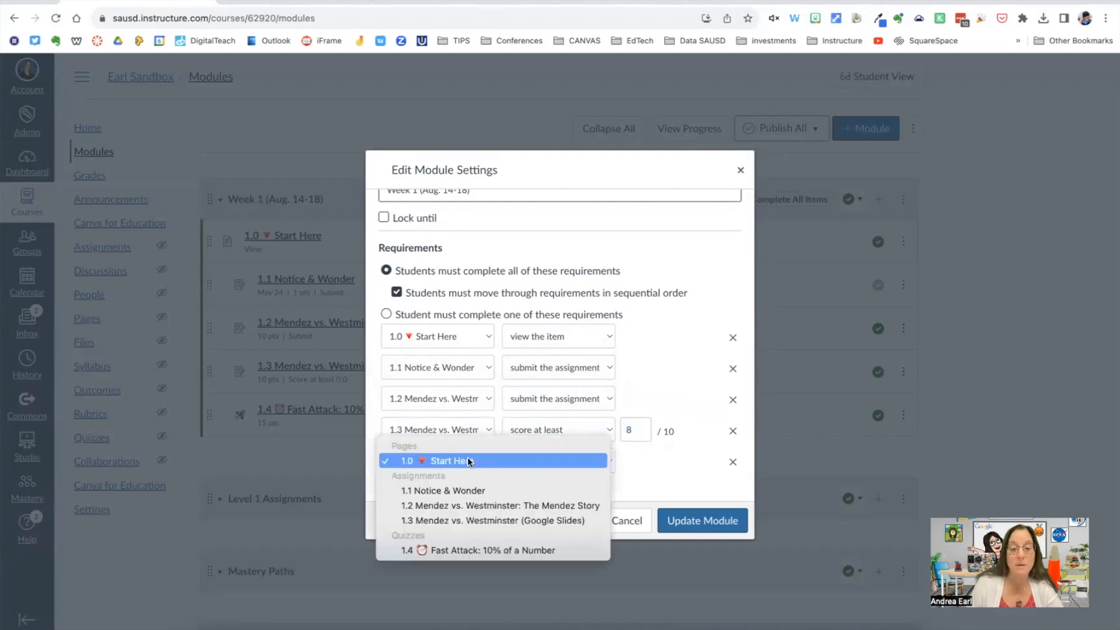
{"action": "left_click", "coordinate": [468, 550]}
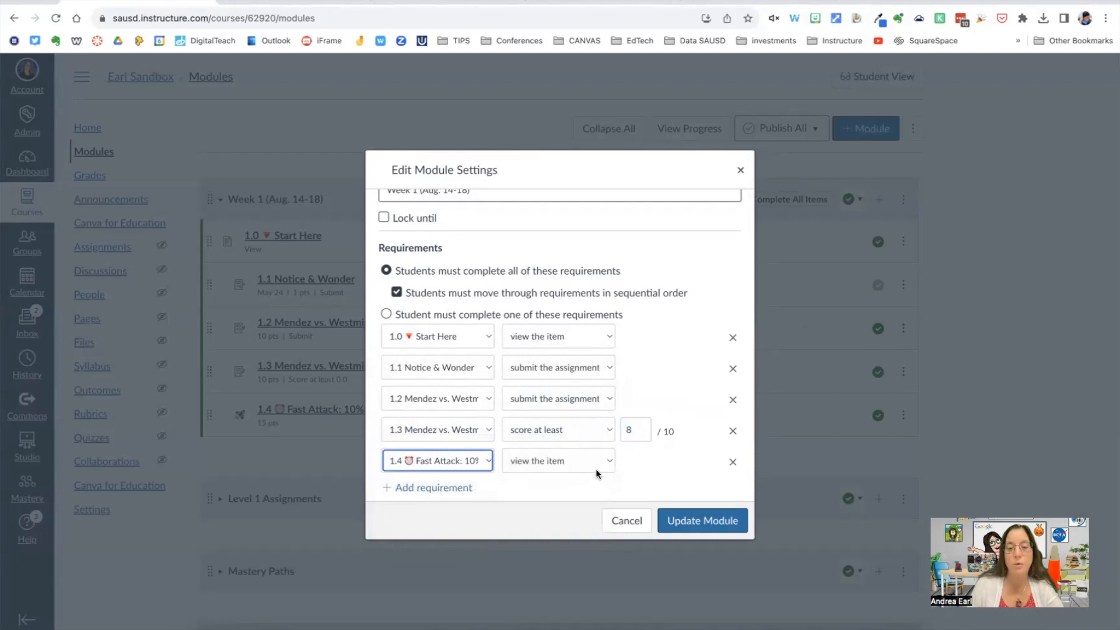
{"action": "left_click", "coordinate": [609, 460]}
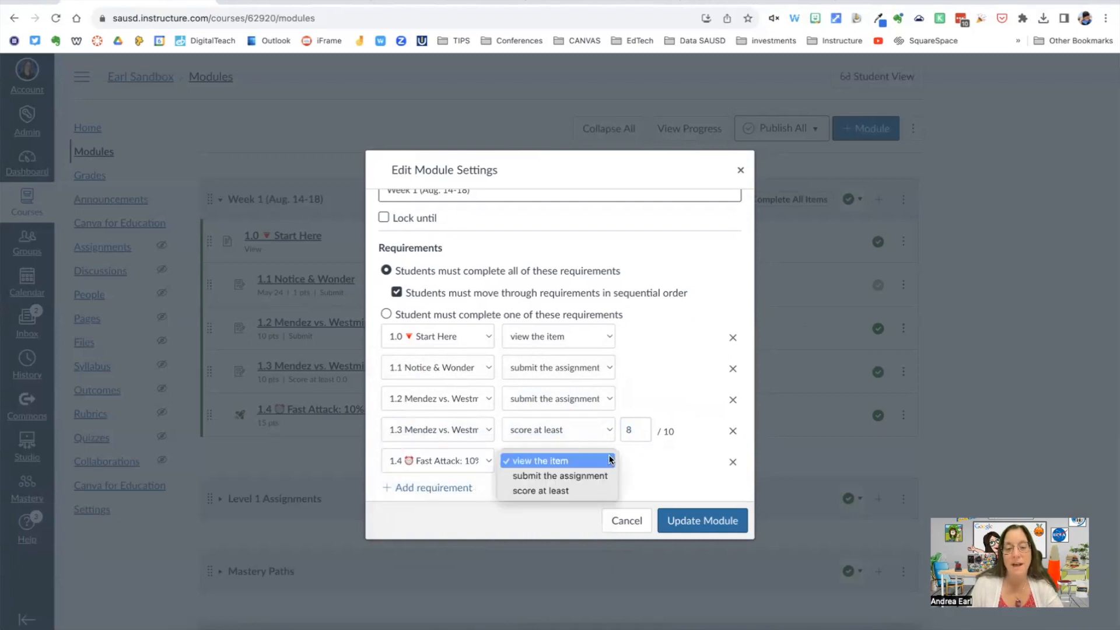
{"action": "left_click", "coordinate": [558, 492]}
{"action": "left_click", "coordinate": [633, 460]}
{"action": "type", "text": "13"}
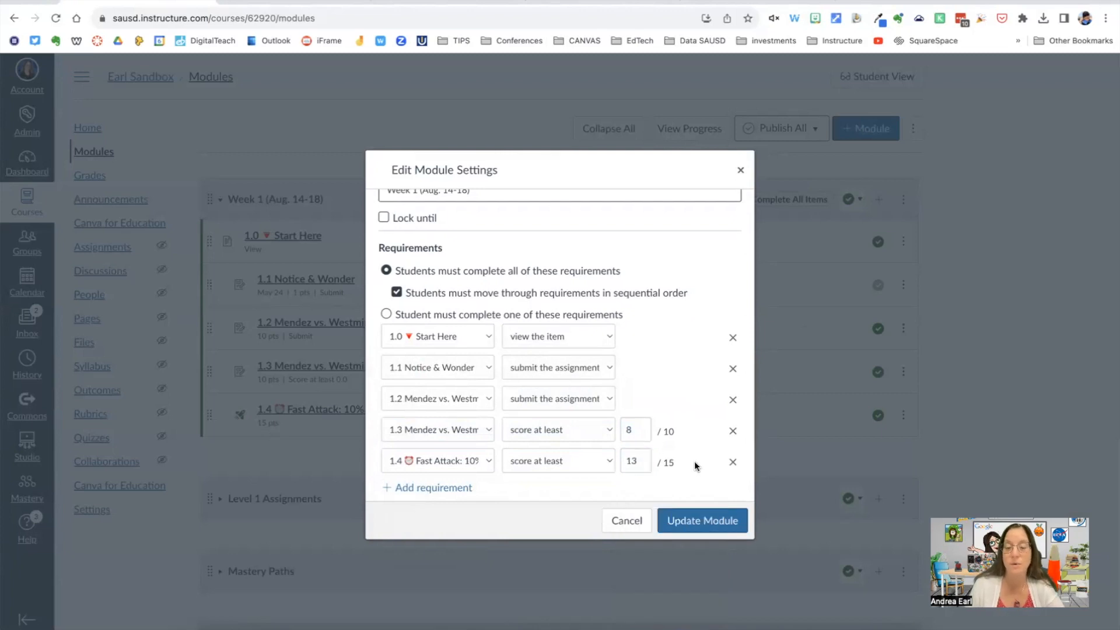
Step: Save the updated module settings and let students continue without re-locking the modules
{"action": "left_click", "coordinate": [698, 522]}
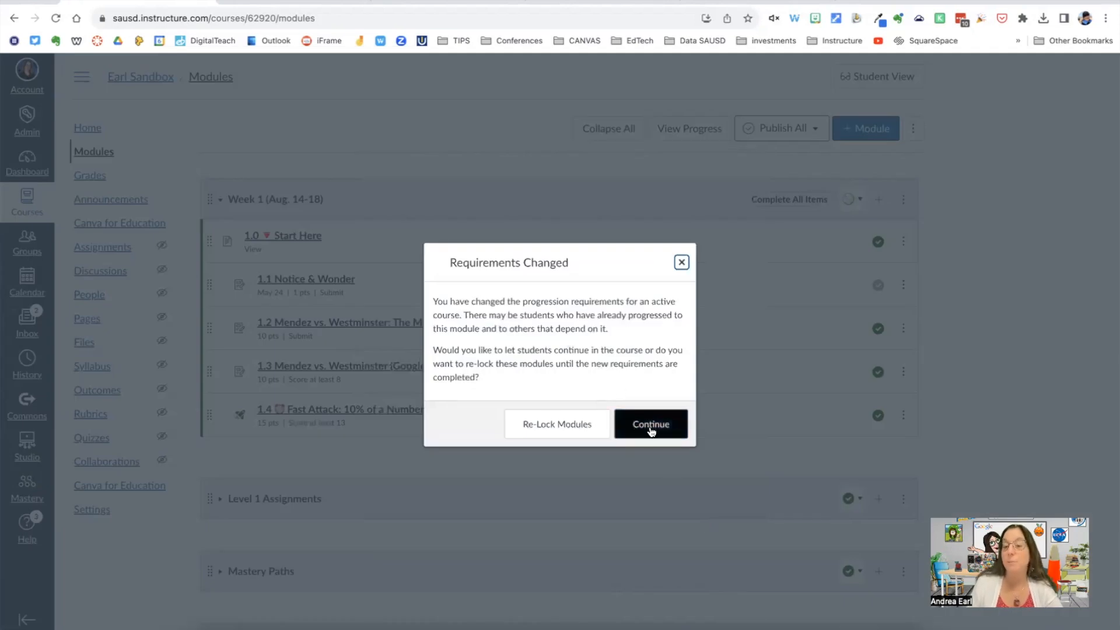
{"action": "left_click", "coordinate": [647, 428]}
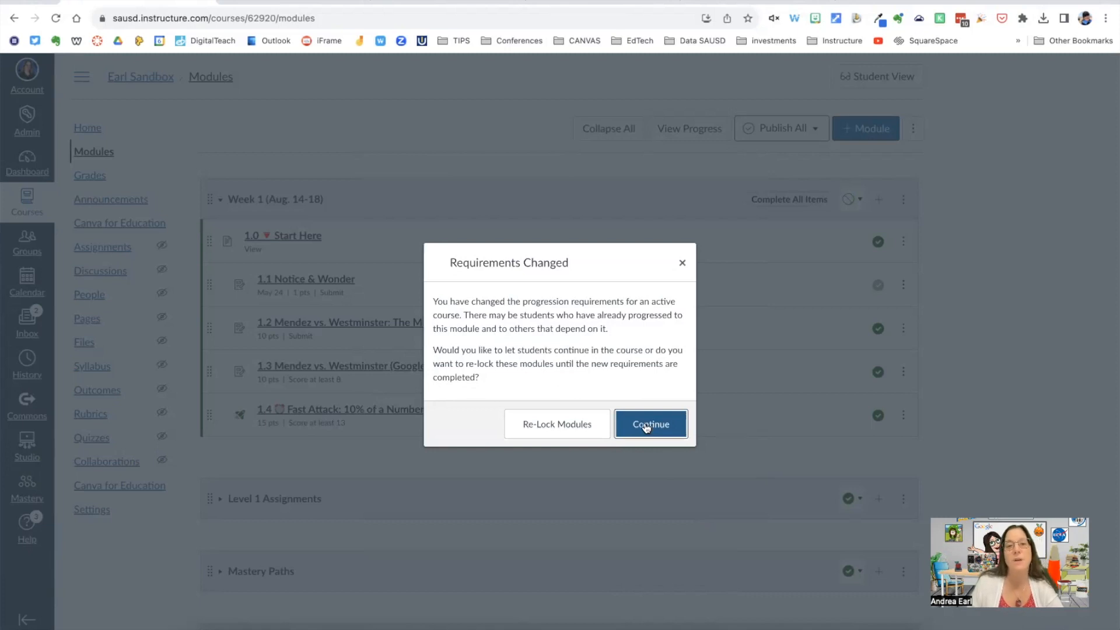
{"action": "left_click", "coordinate": [646, 427]}
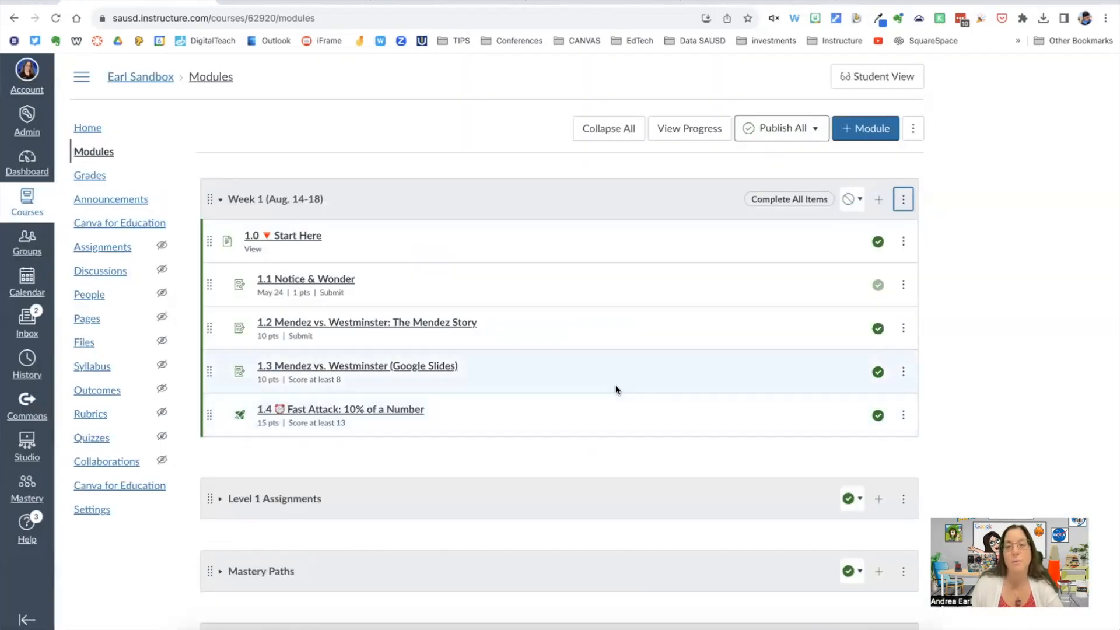
Step: Publish the Week 1 (Aug. 14-18) module together with all of its items
{"action": "left_click", "coordinate": [849, 200]}
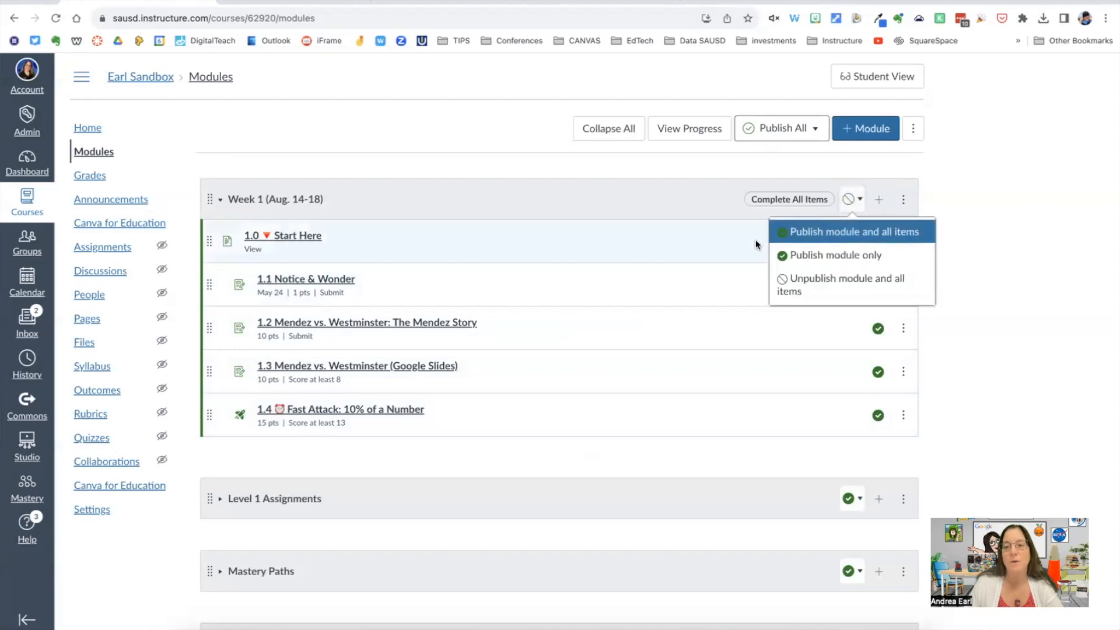
{"action": "left_click", "coordinate": [813, 233]}
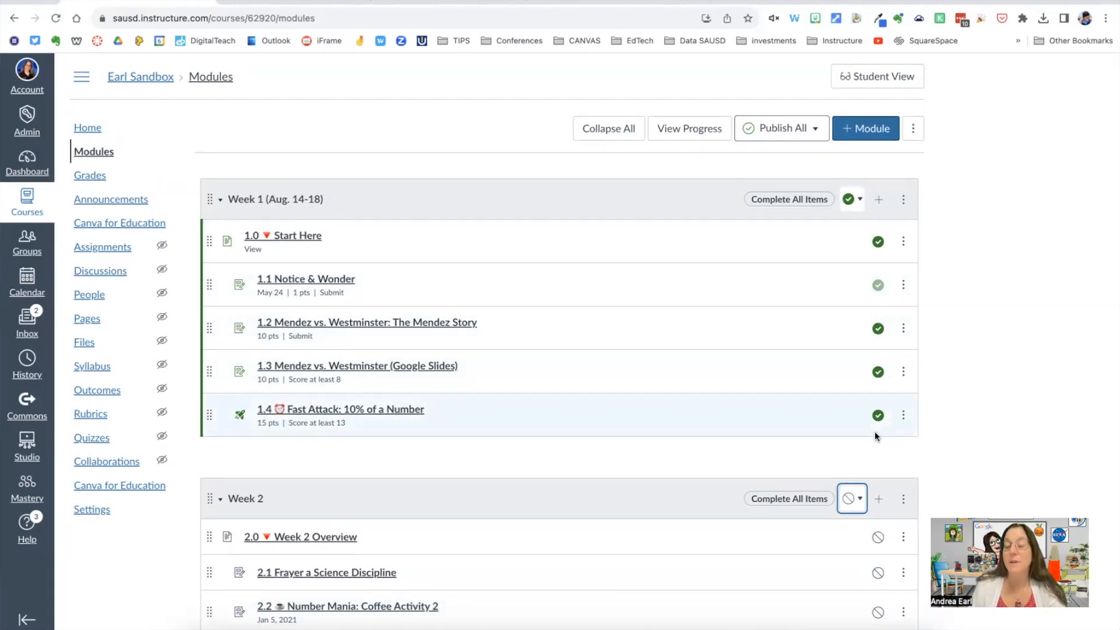
Step: Edit the Week 2 module settings and add Week 1 (Aug. 14-18) as its prerequisite
{"action": "scroll", "coordinate": [875, 434], "scroll_direction": "down", "scroll_amount": 3}
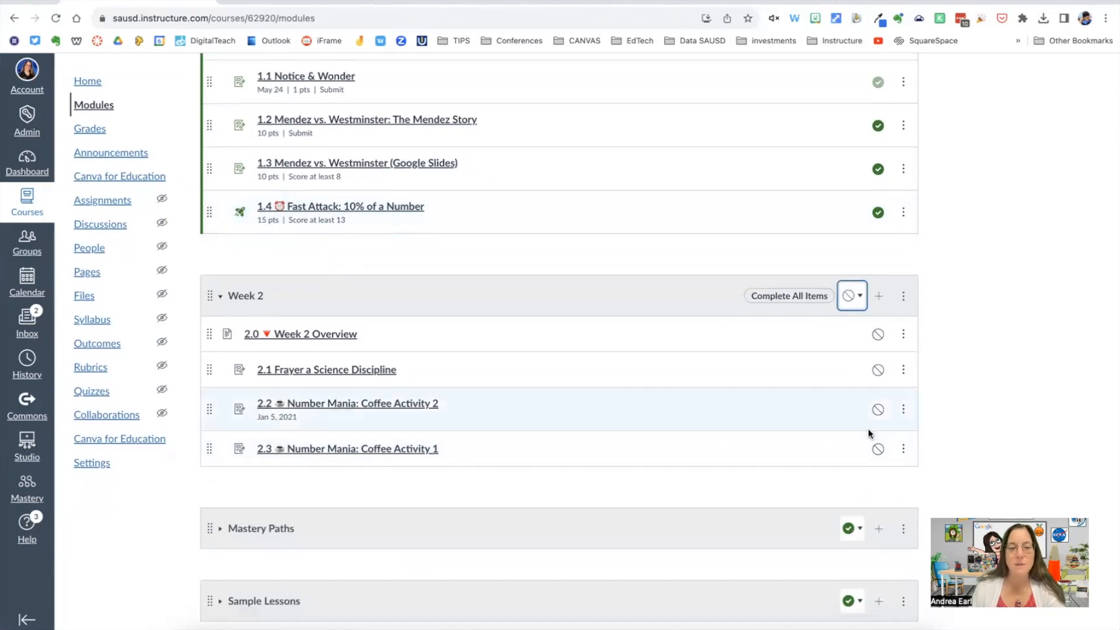
{"action": "left_click", "coordinate": [902, 297]}
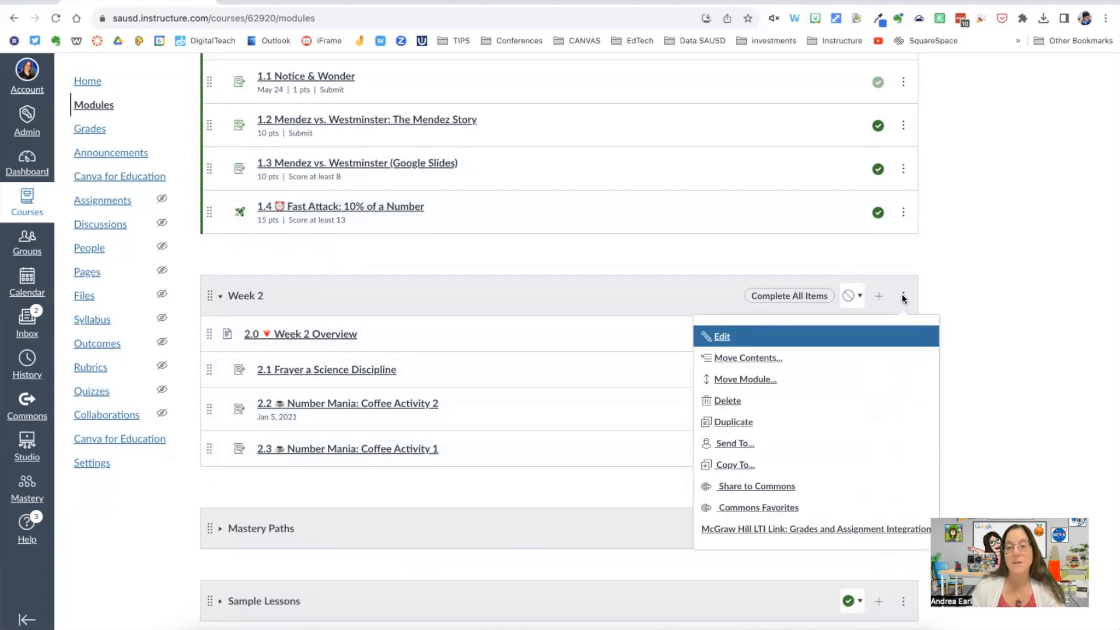
{"action": "left_click", "coordinate": [719, 338]}
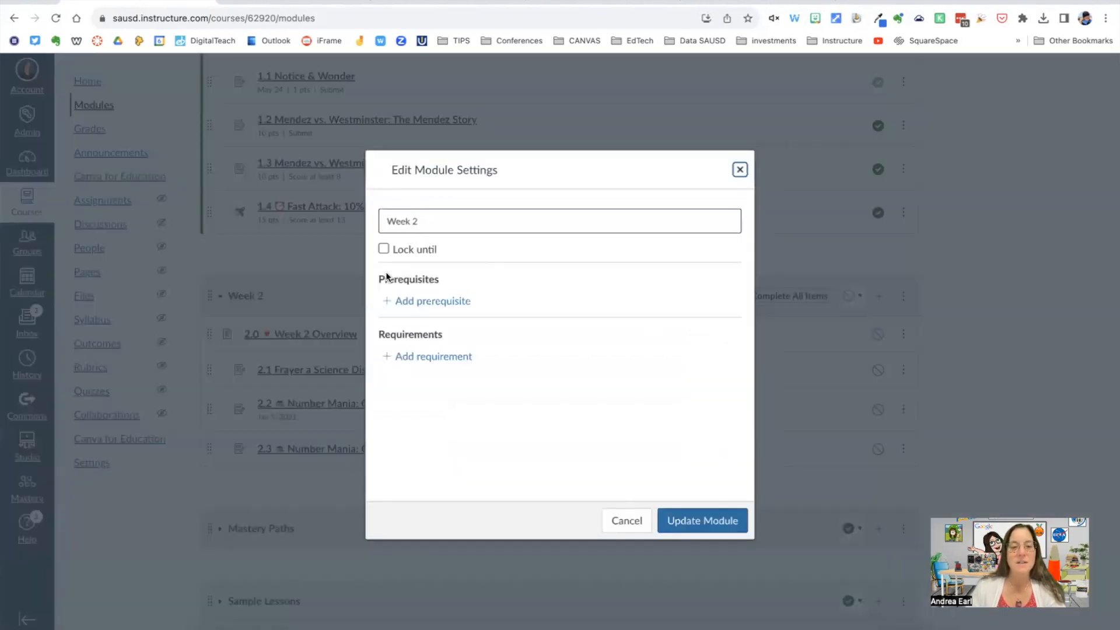
{"action": "left_click", "coordinate": [425, 301]}
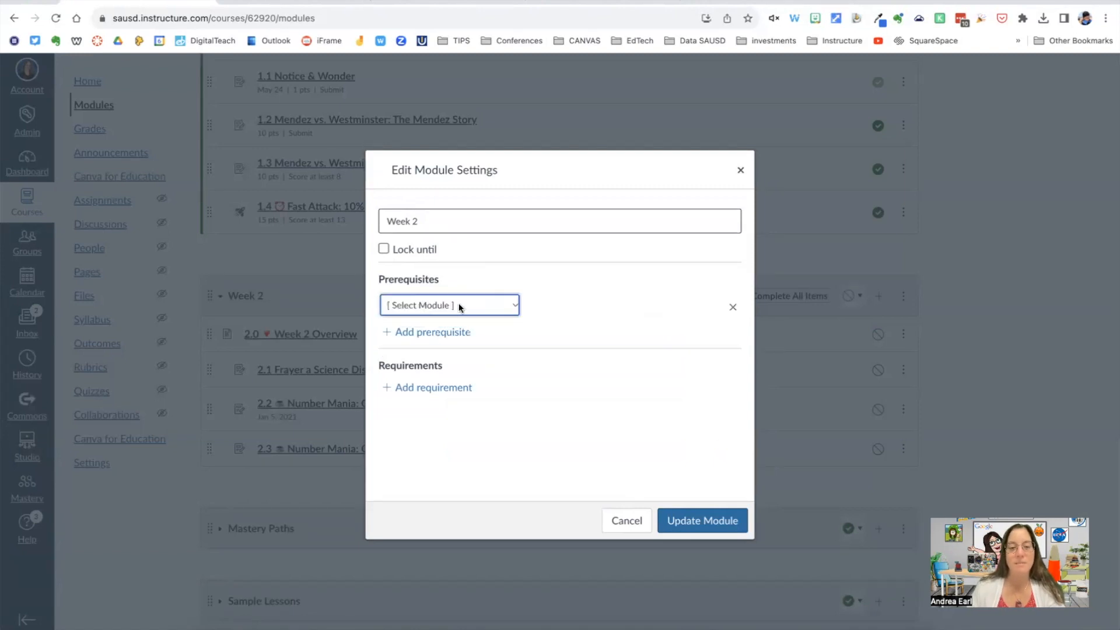
{"action": "left_click", "coordinate": [514, 305]}
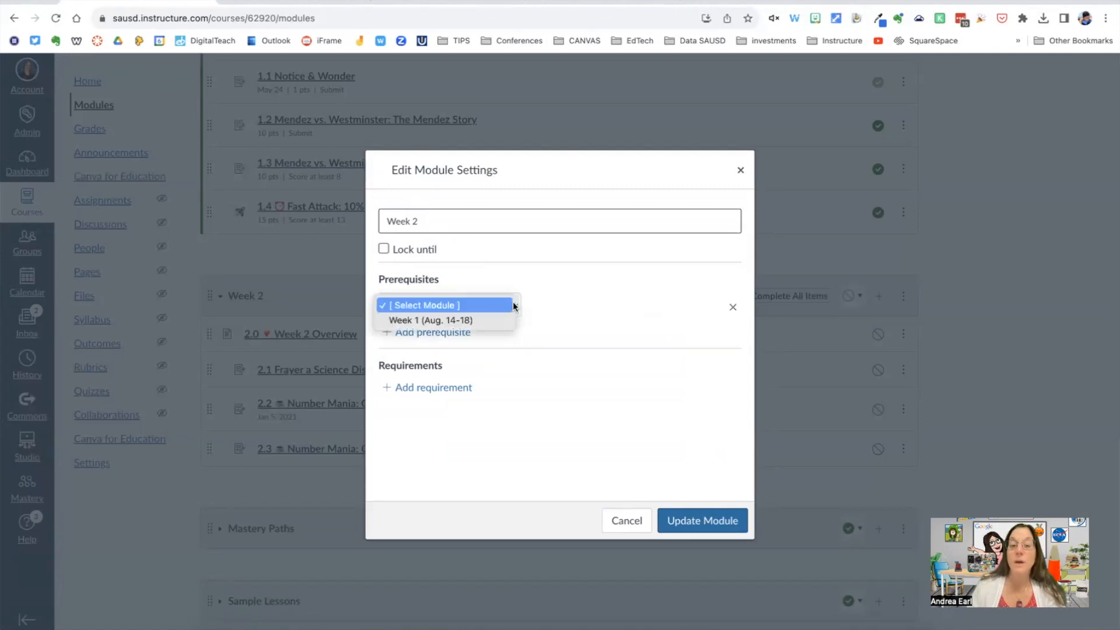
{"action": "left_click", "coordinate": [459, 320]}
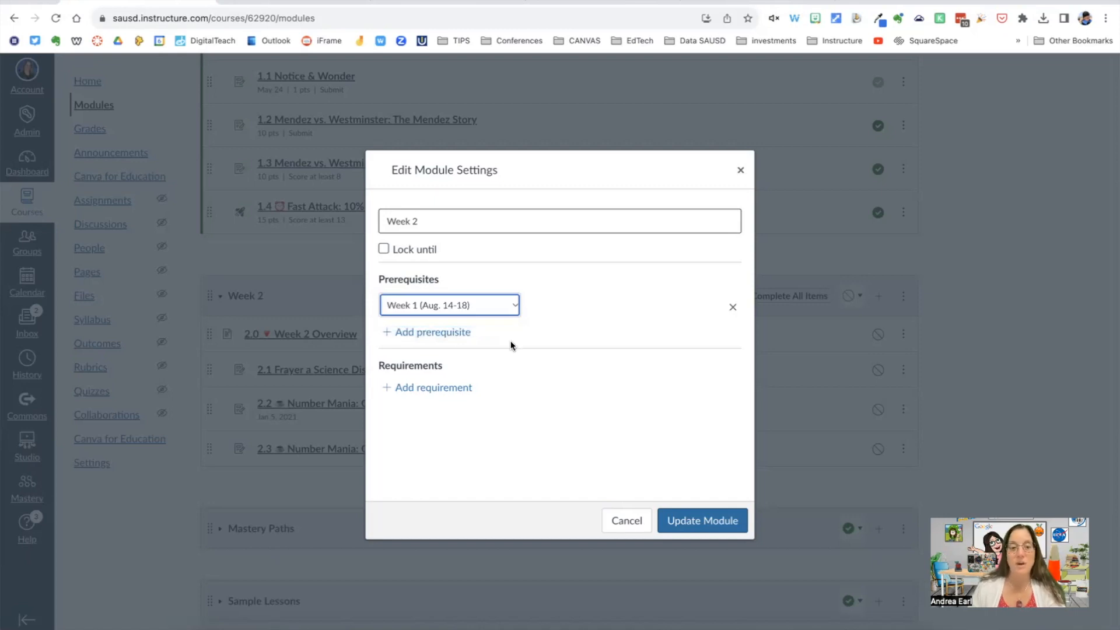
Step: Add a sequential-order requirement to Week 2 that 2.0 Week 2 Overview must be marked as done
{"action": "left_click", "coordinate": [420, 389]}
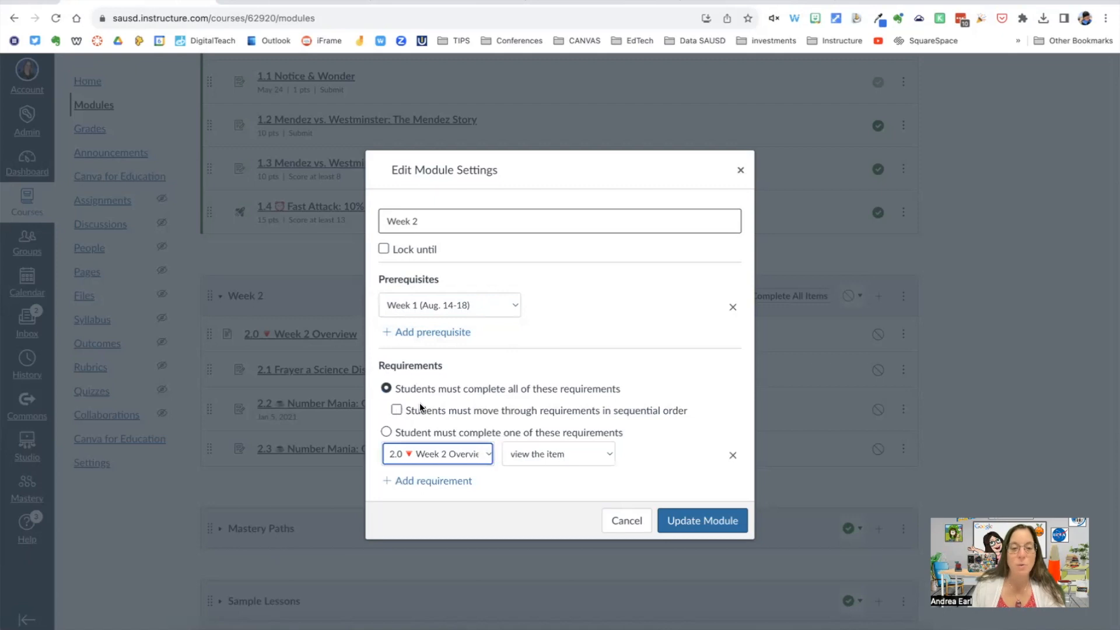
{"action": "scroll", "coordinate": [421, 403], "scroll_direction": "down", "scroll_amount": 1}
{"action": "left_click", "coordinate": [396, 386]}
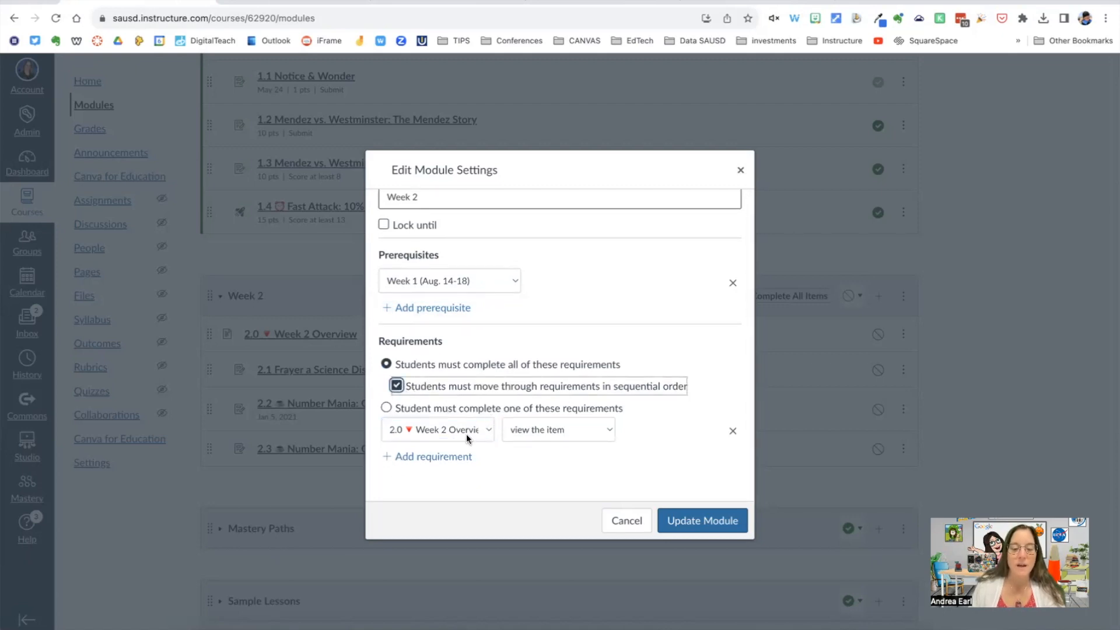
{"action": "left_click", "coordinate": [601, 431]}
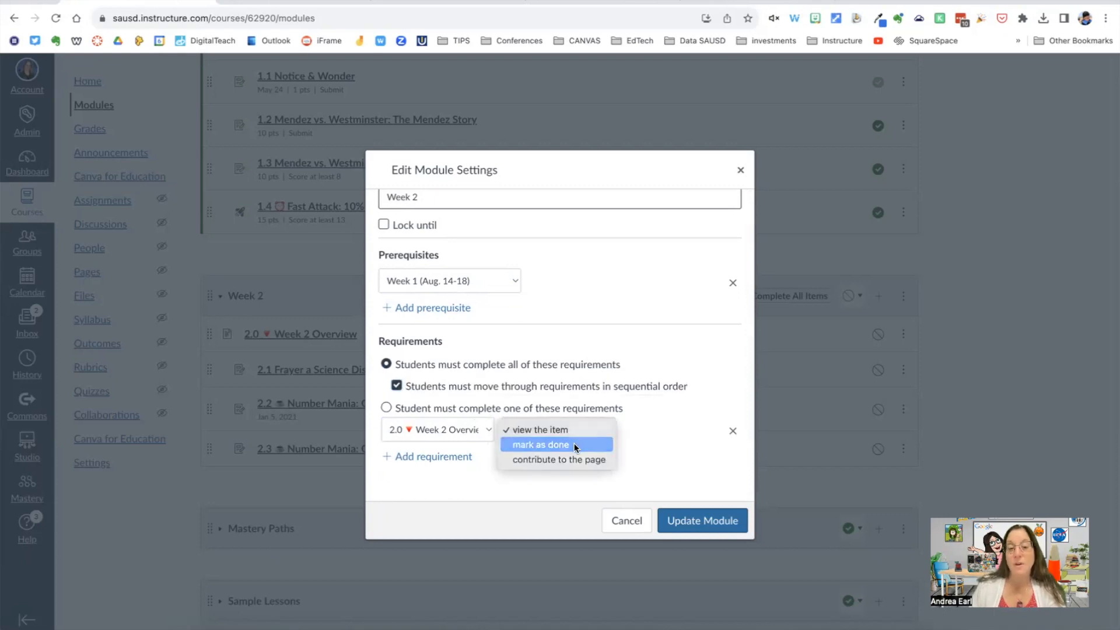
{"action": "left_click", "coordinate": [572, 444]}
Step: Add a second requirement for 2.1 Frayer a Science Discipline with the condition submit the assignment
{"action": "left_click", "coordinate": [445, 459]}
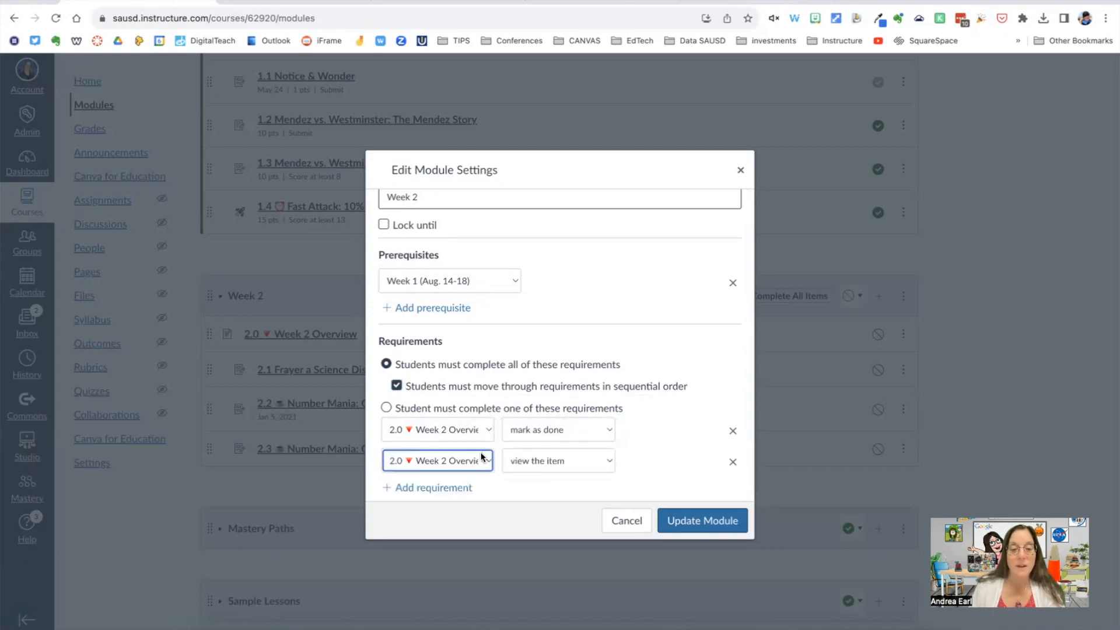
{"action": "left_click", "coordinate": [480, 460]}
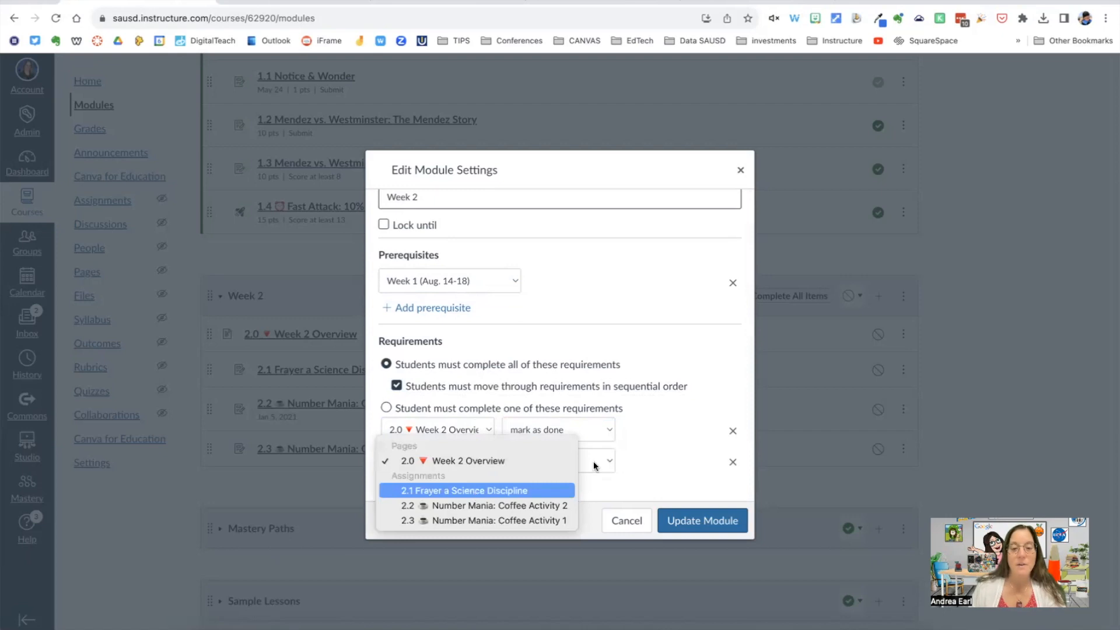
{"action": "left_click", "coordinate": [513, 491]}
{"action": "left_click", "coordinate": [604, 459]}
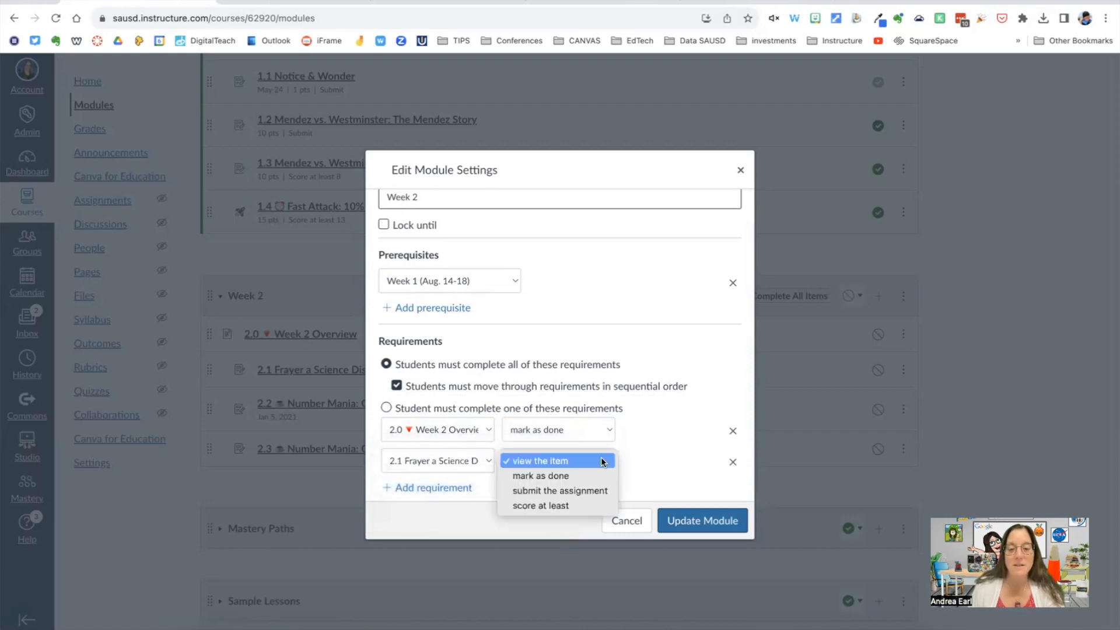
{"action": "left_click", "coordinate": [575, 491]}
Step: Add a third requirement for 2.2 Number Mania: Coffee Activity 2 with the condition submit the assignment
{"action": "left_click", "coordinate": [449, 489]}
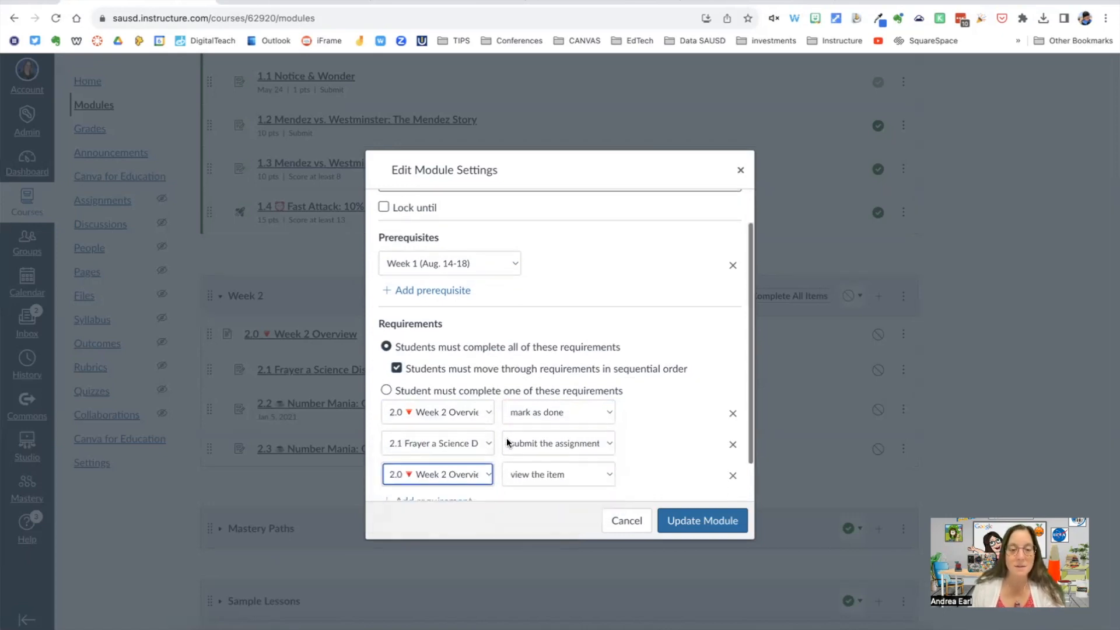
{"action": "left_click", "coordinate": [484, 431]}
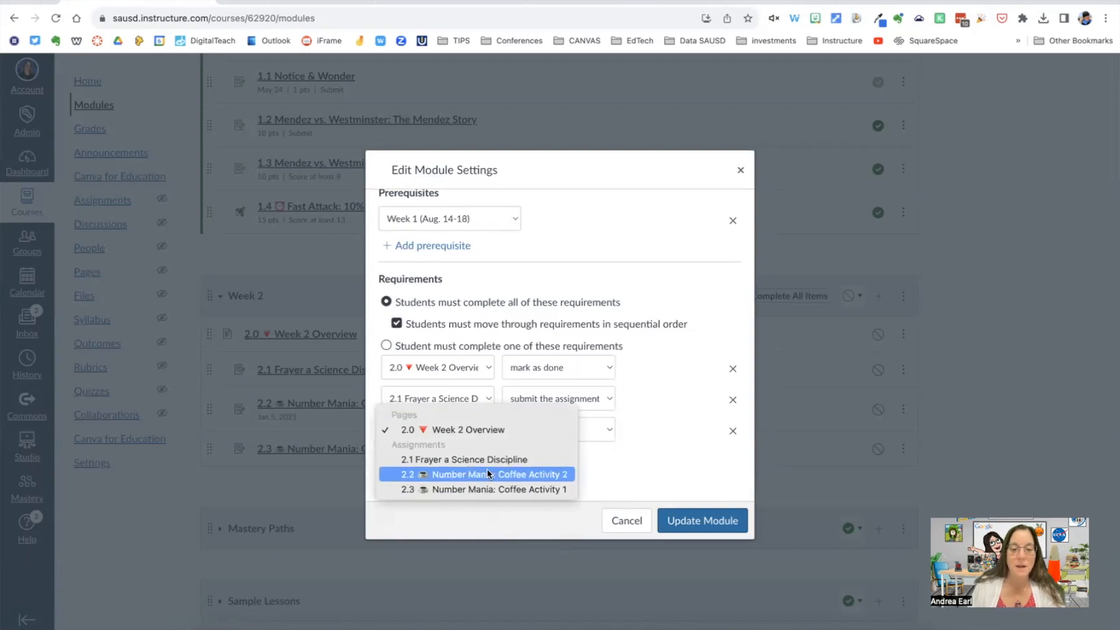
{"action": "left_click", "coordinate": [487, 473]}
{"action": "left_click", "coordinate": [585, 430]}
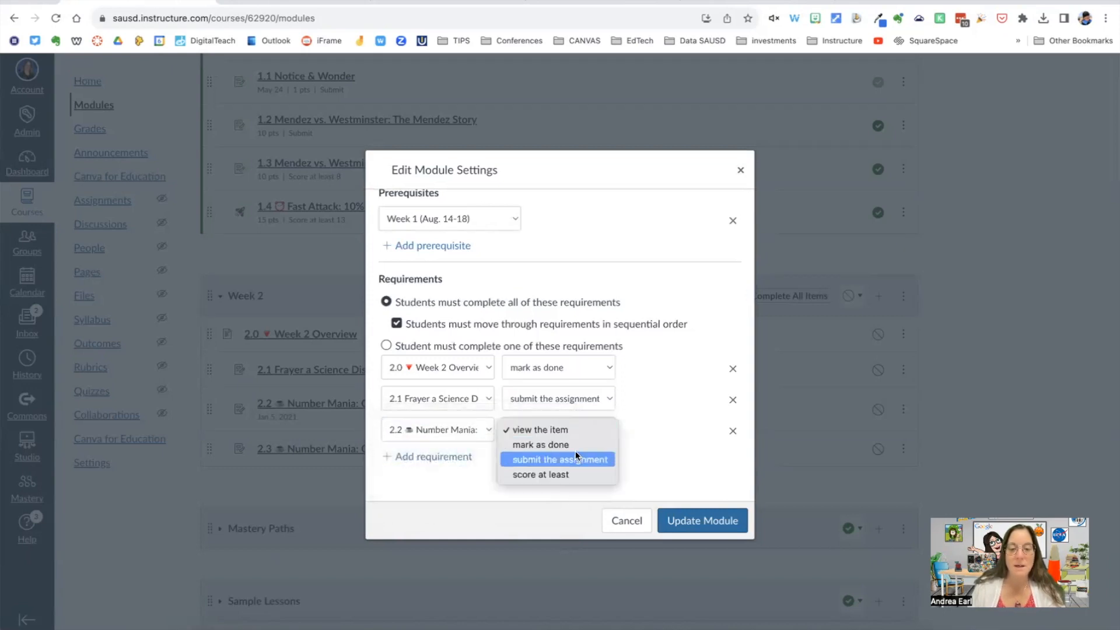
{"action": "left_click", "coordinate": [537, 459]}
Step: Require a score of at least 8 on 2.3 Number Mania: Coffee Activity 1 and save the Week 2 module settings
{"action": "left_click", "coordinate": [458, 458]}
{"action": "left_click", "coordinate": [483, 461]}
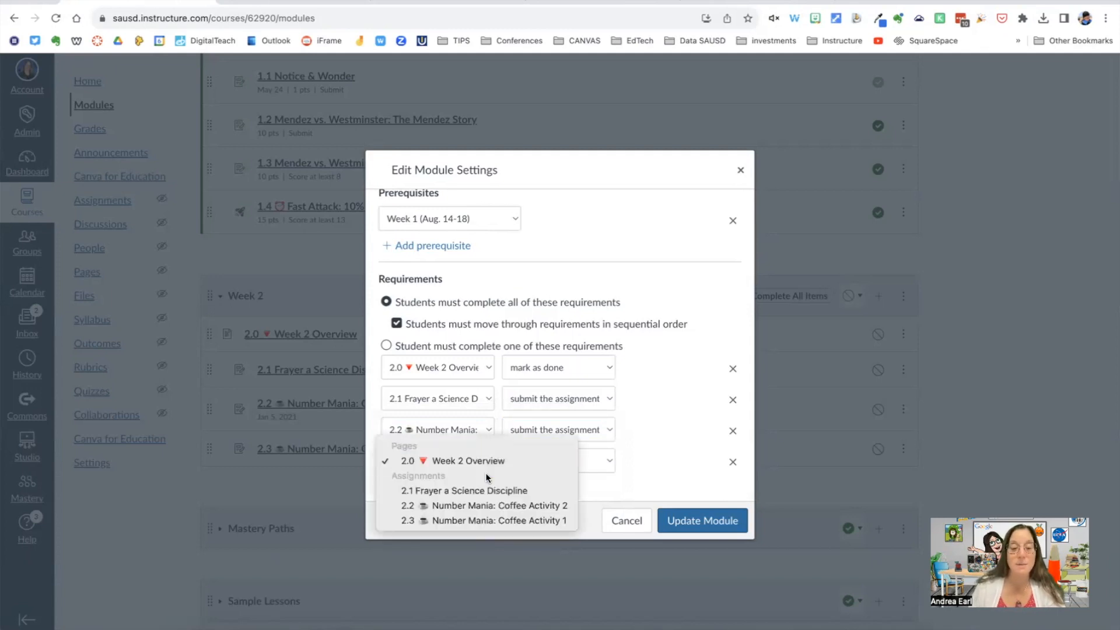
{"action": "left_click", "coordinate": [488, 519]}
{"action": "left_click", "coordinate": [609, 461]}
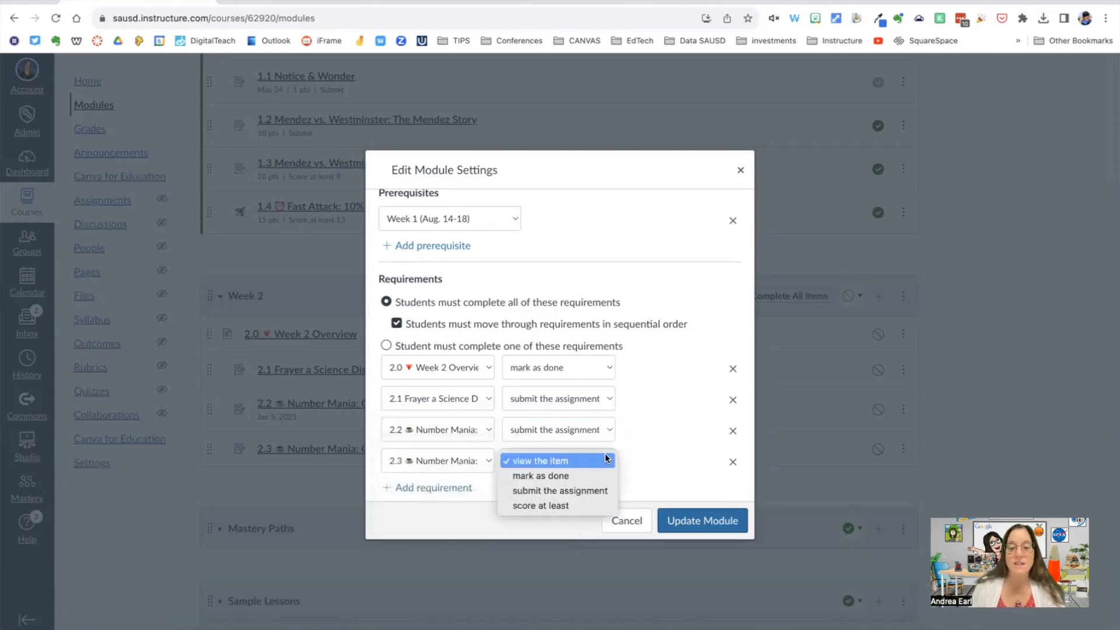
{"action": "left_click", "coordinate": [583, 505]}
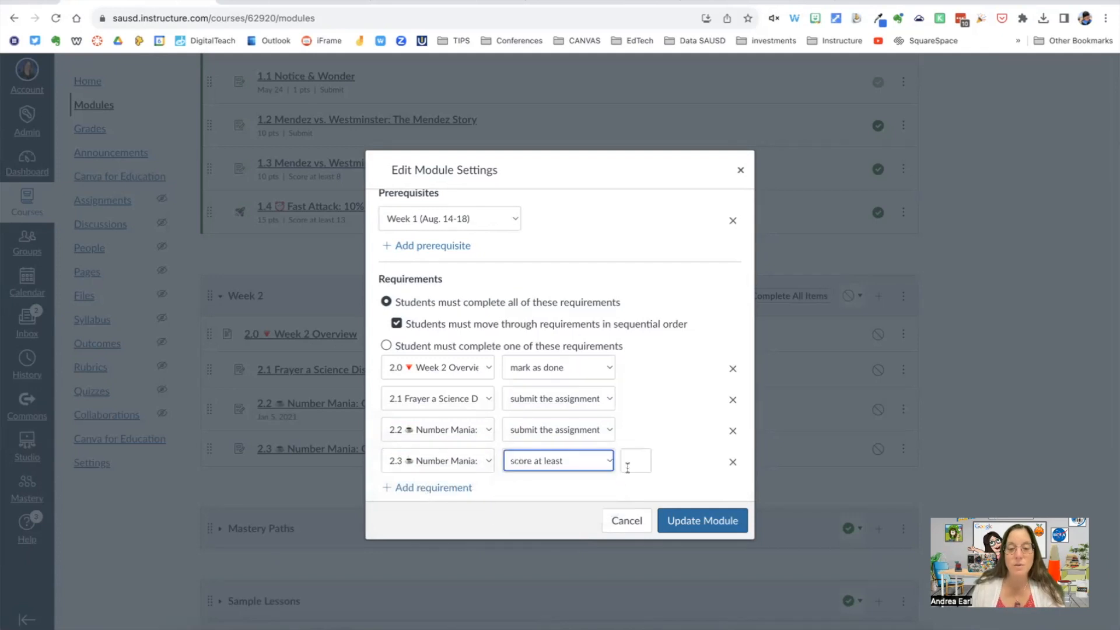
{"action": "left_click", "coordinate": [638, 461]}
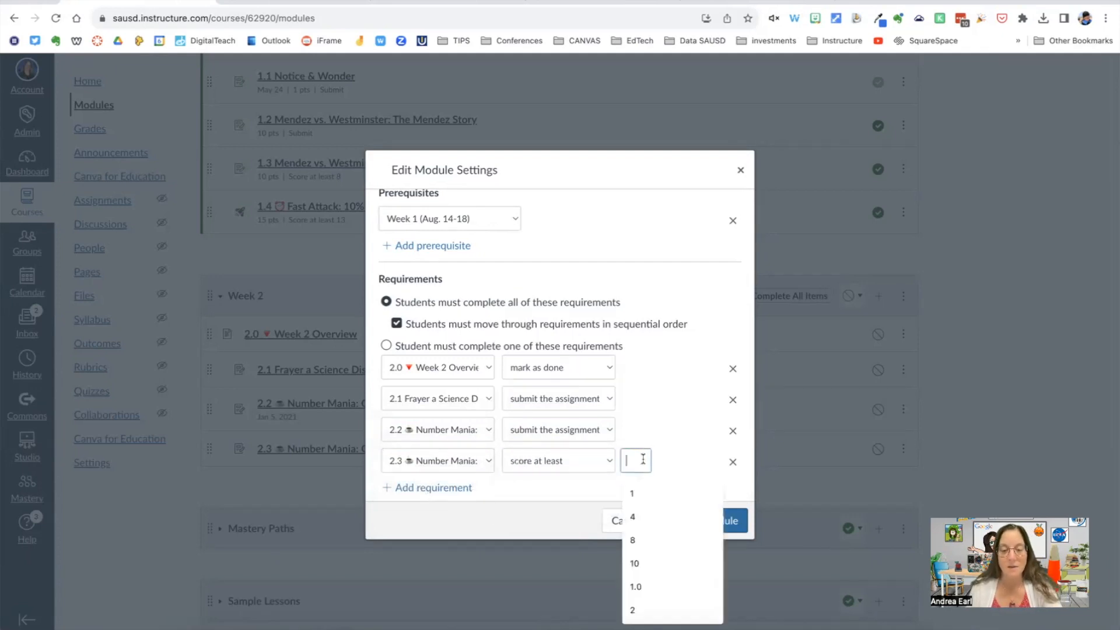
{"action": "type", "text": "8"}
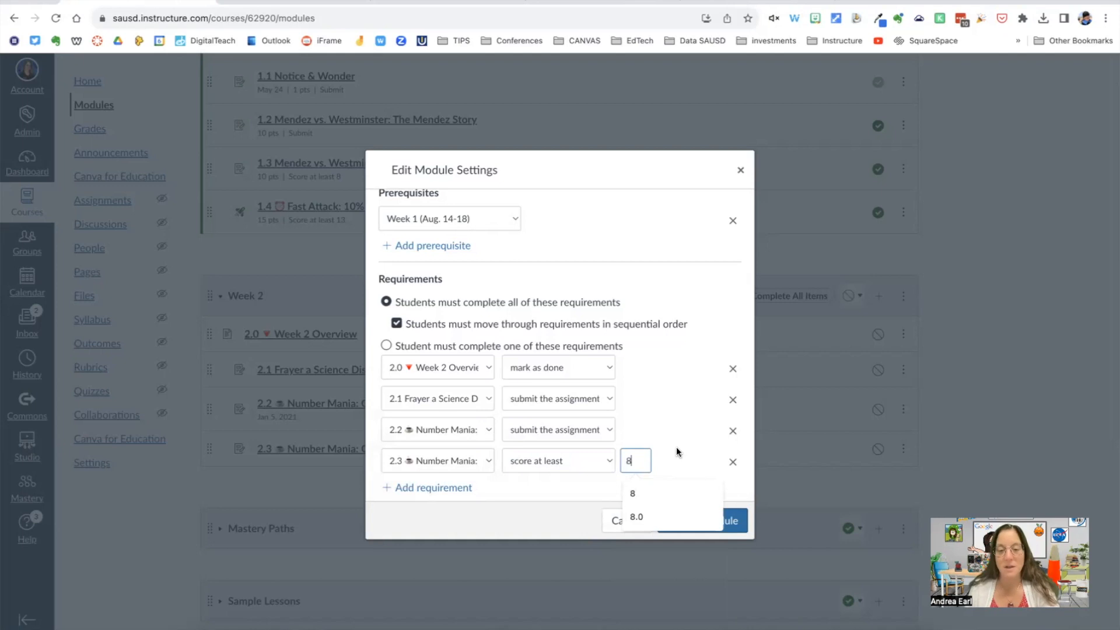
{"action": "left_click", "coordinate": [702, 520]}
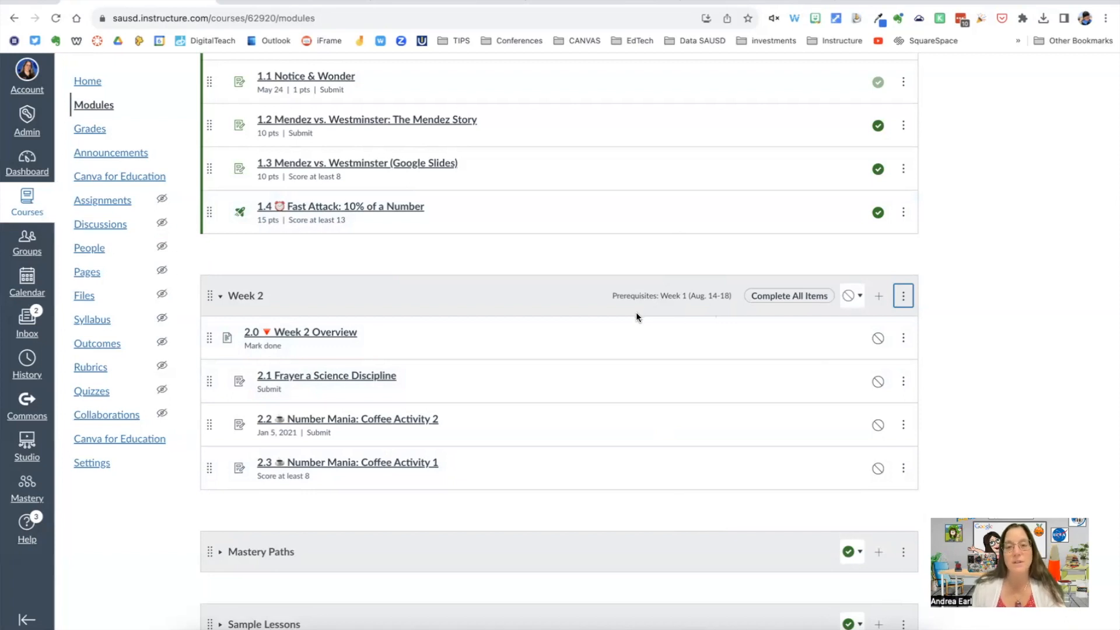
Step: Publish the Week 2 module with all its items and let students continue without re-locking the modules
{"action": "left_click", "coordinate": [847, 299]}
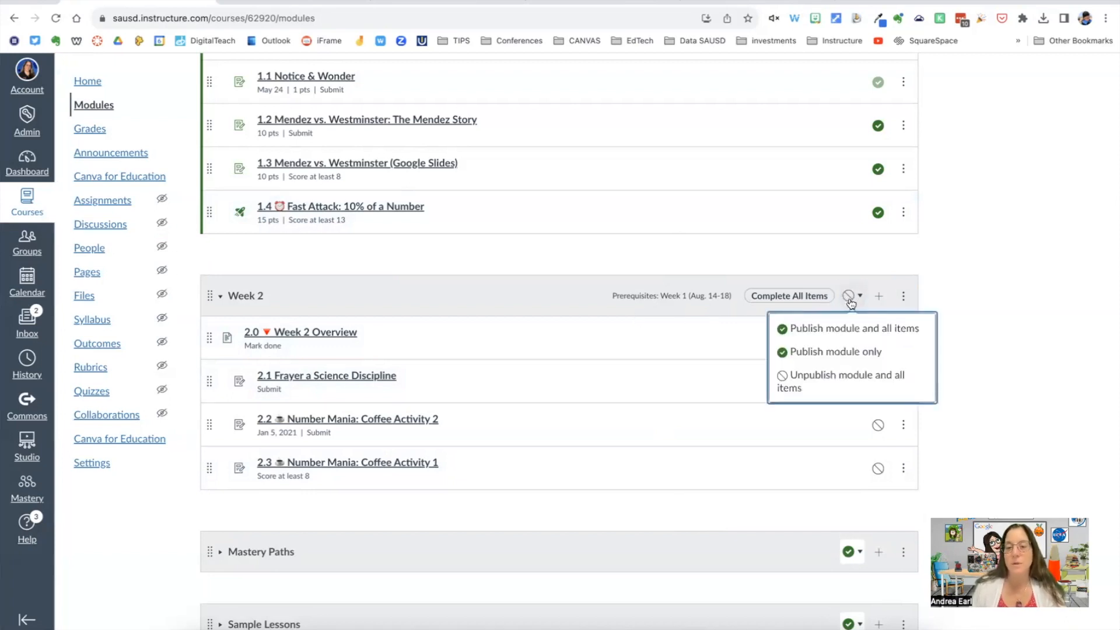
{"action": "left_click", "coordinate": [827, 331]}
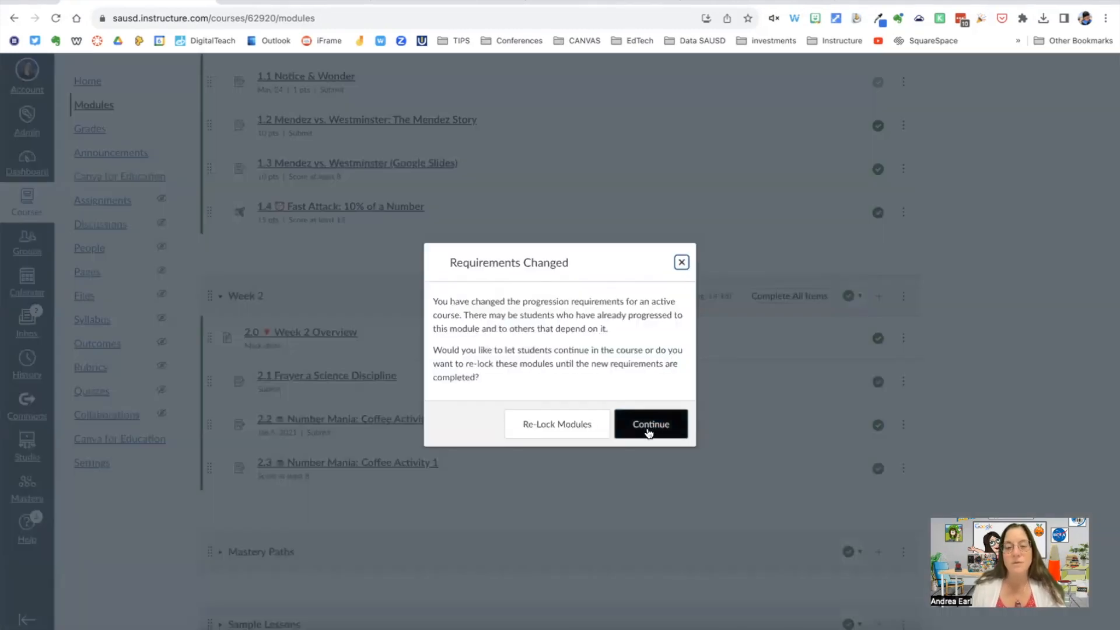
{"action": "left_click", "coordinate": [648, 430]}
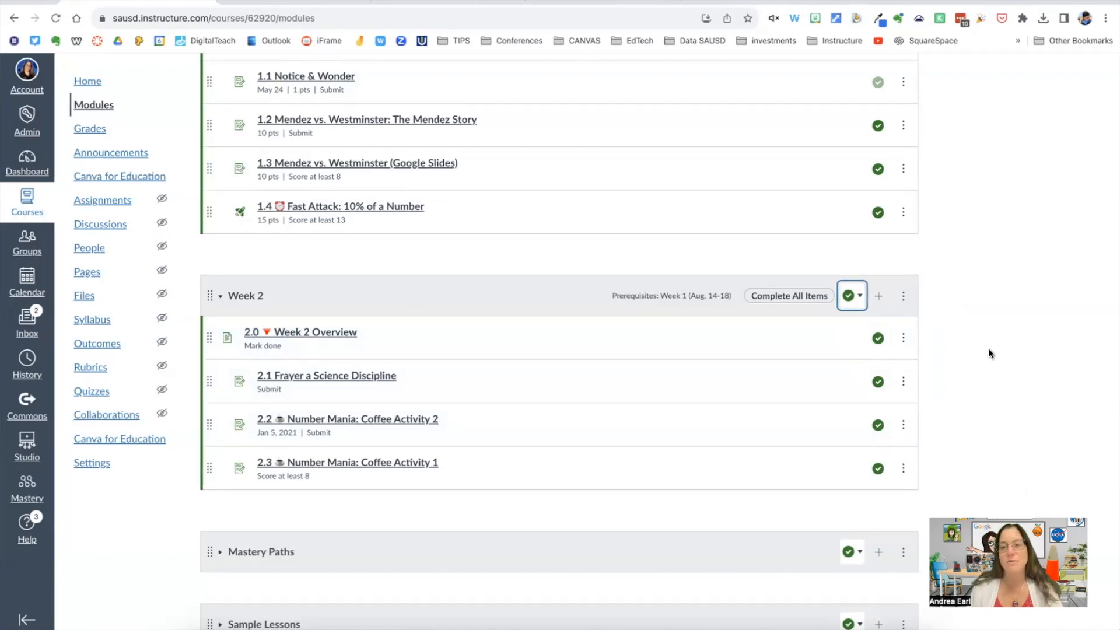
Step: Preview the course as a student and look through the 1.0 Start Here page
{"action": "scroll", "coordinate": [933, 280], "scroll_direction": "up", "scroll_amount": 4}
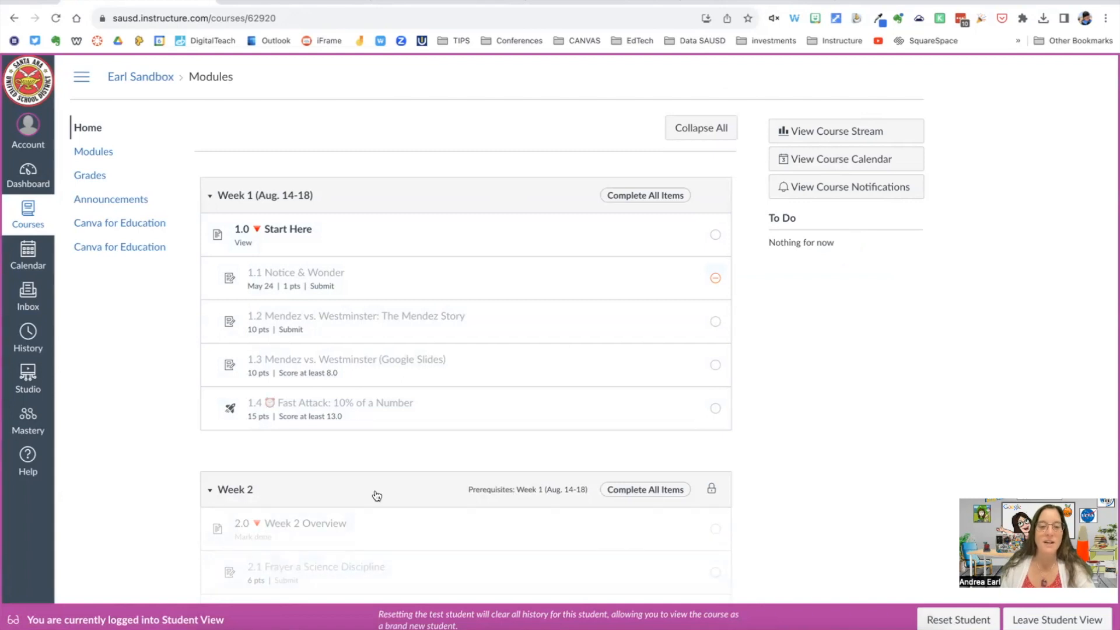
{"action": "left_click", "coordinate": [287, 231]}
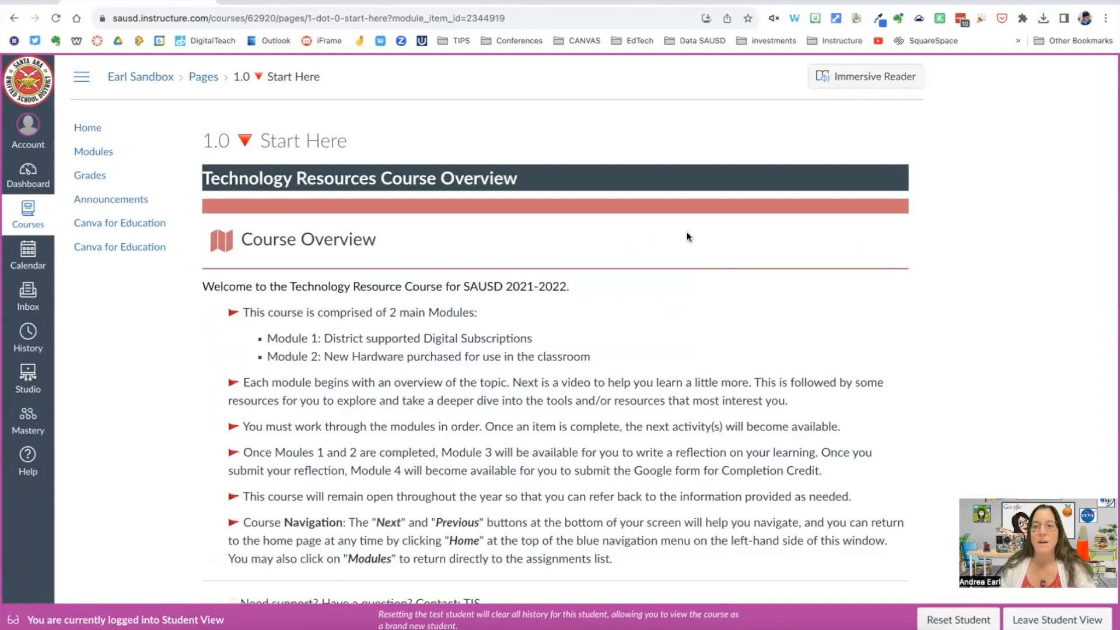
{"action": "scroll", "coordinate": [687, 232], "scroll_direction": "down", "scroll_amount": 3}
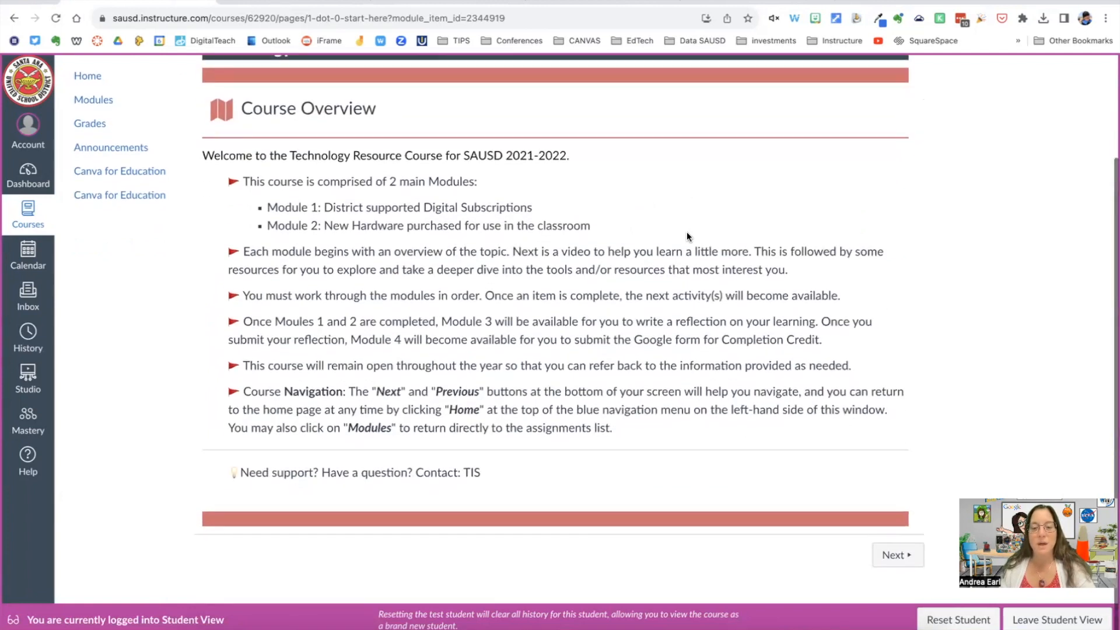
{"action": "scroll", "coordinate": [687, 235], "scroll_direction": "up", "scroll_amount": 3}
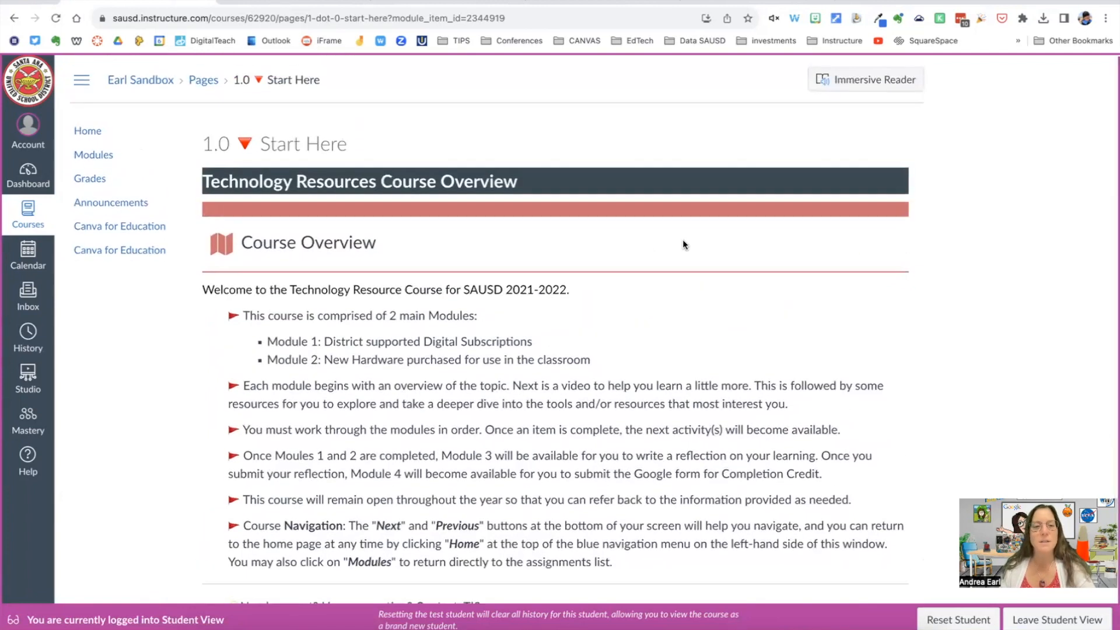
{"action": "scroll", "coordinate": [682, 239], "scroll_direction": "down", "scroll_amount": 4}
{"action": "scroll", "coordinate": [682, 242], "scroll_direction": "up", "scroll_amount": 3}
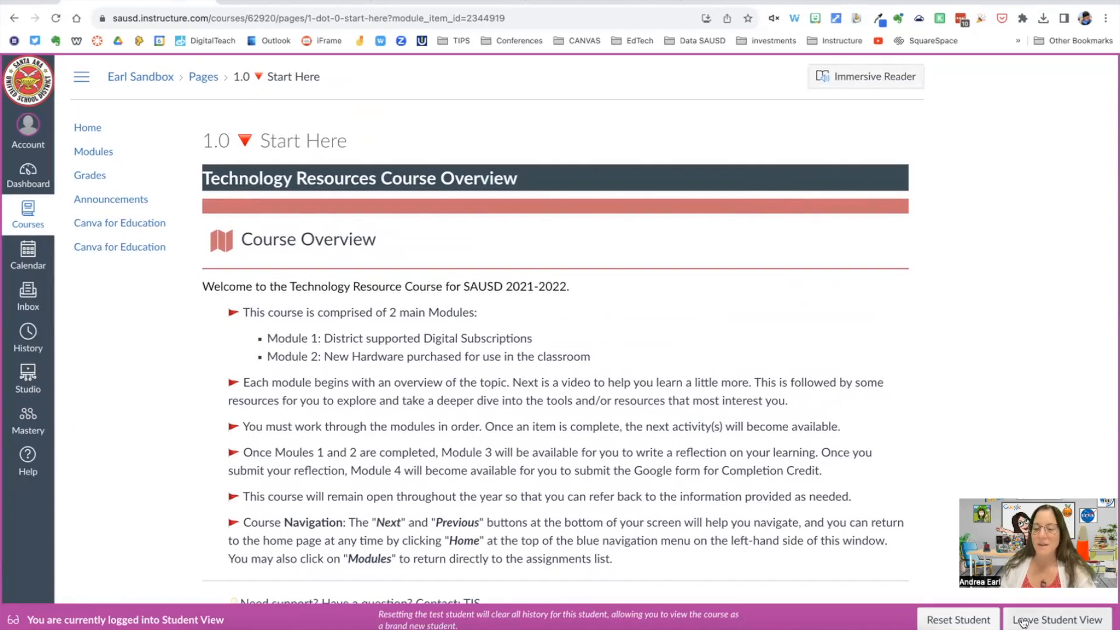
Step: Leave the student preview, set the Week 1 requirement for 1.0 Start Here to mark as done, and save the module settings
{"action": "left_click", "coordinate": [1022, 622]}
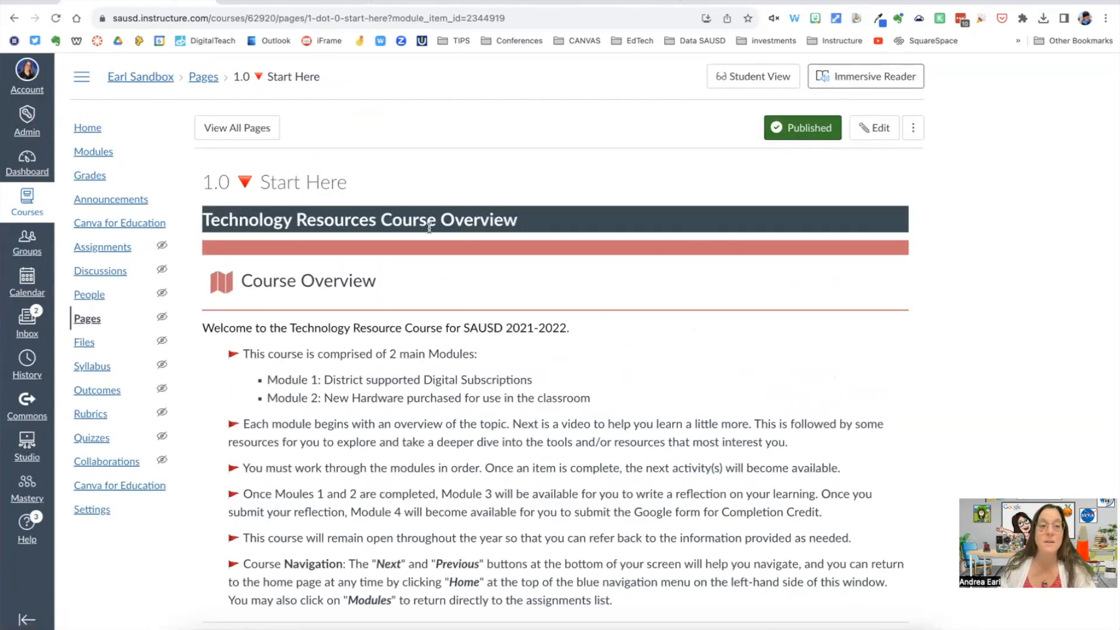
{"action": "left_click", "coordinate": [87, 152]}
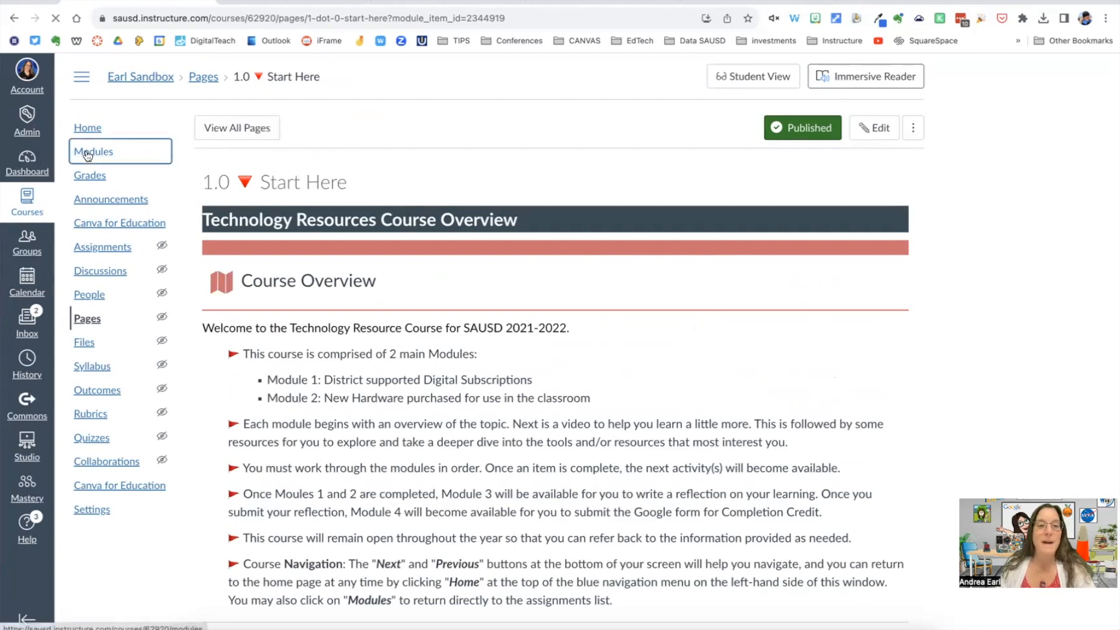
{"action": "left_click", "coordinate": [903, 200]}
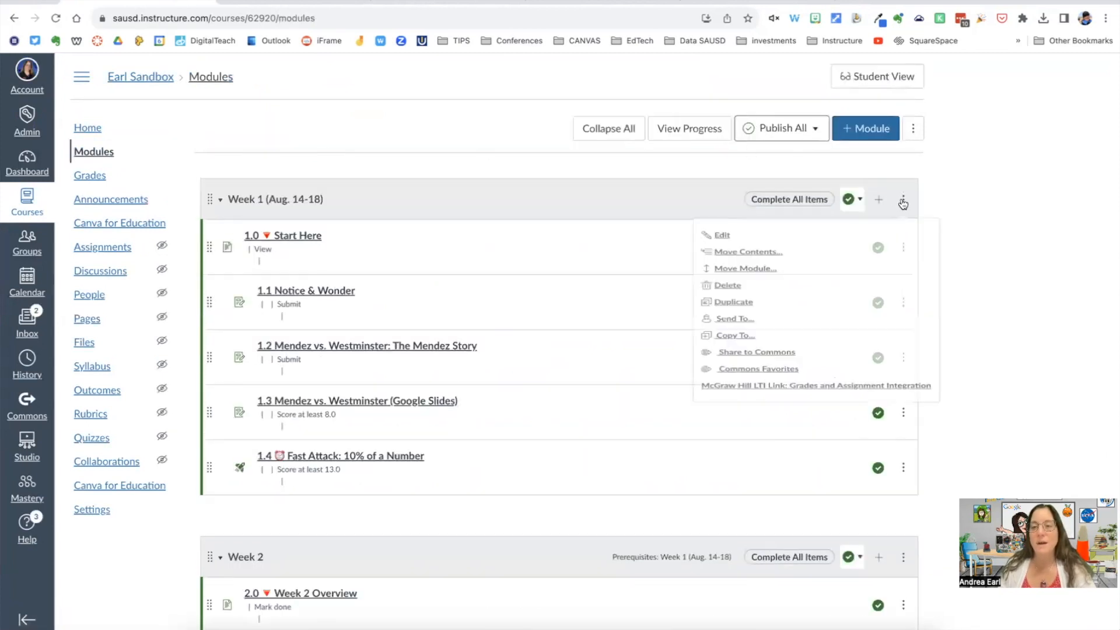
{"action": "left_click", "coordinate": [716, 240]}
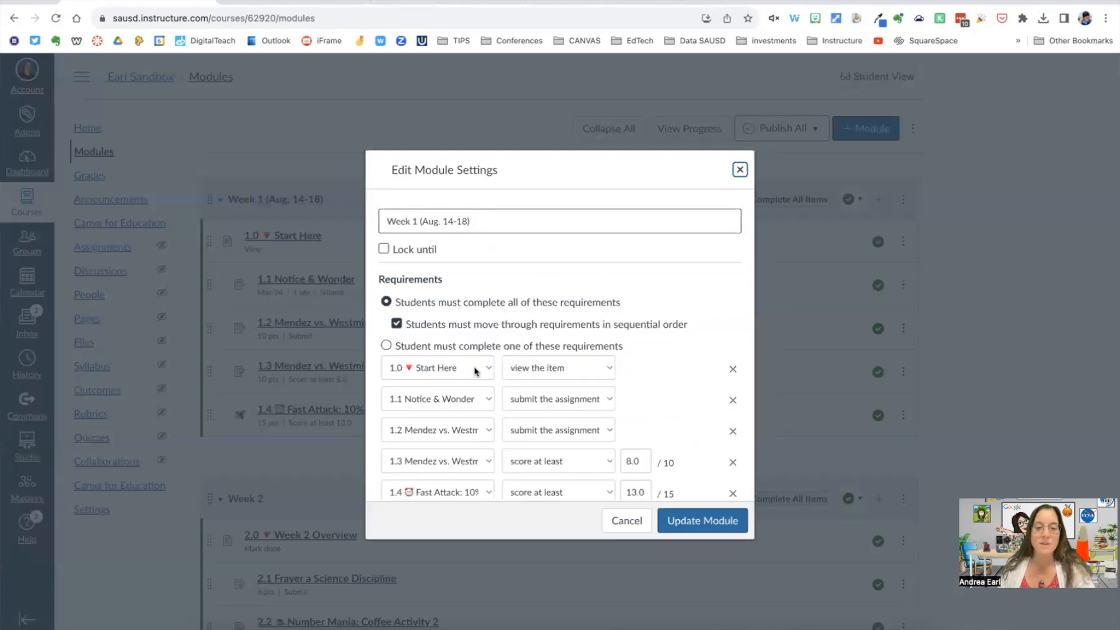
{"action": "left_click", "coordinate": [610, 368]}
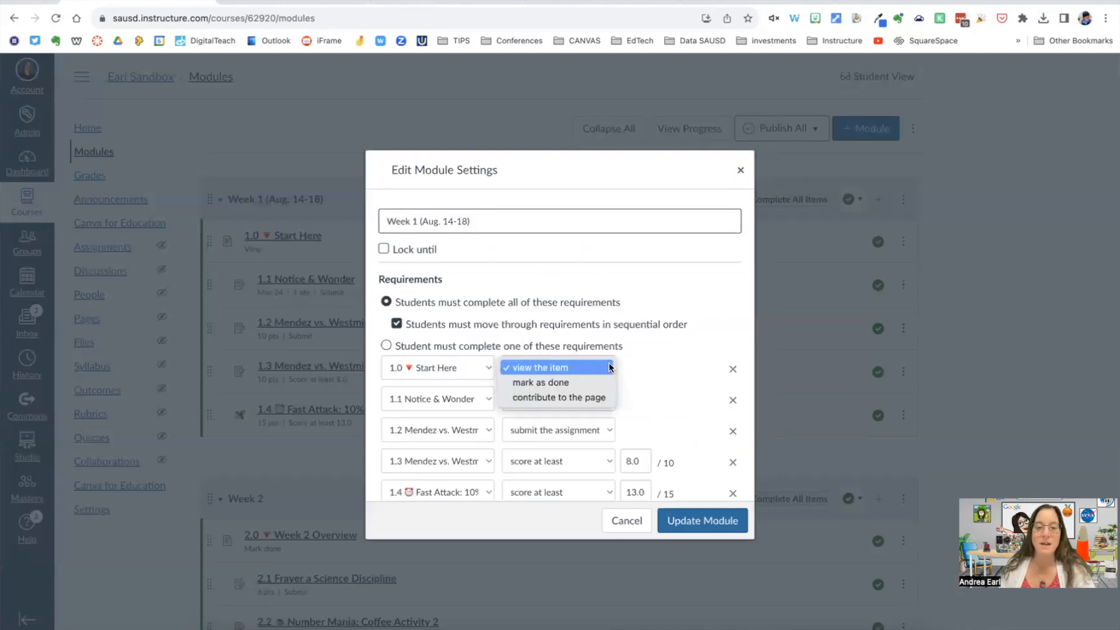
{"action": "left_click", "coordinate": [552, 383]}
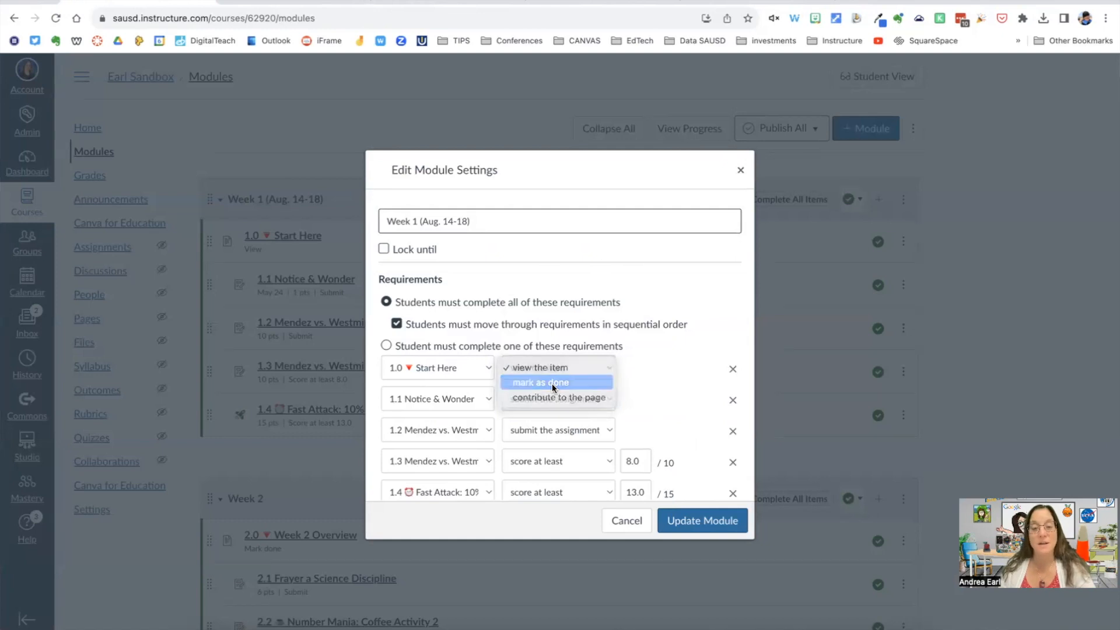
{"action": "scroll", "coordinate": [629, 369], "scroll_direction": "down", "scroll_amount": 1}
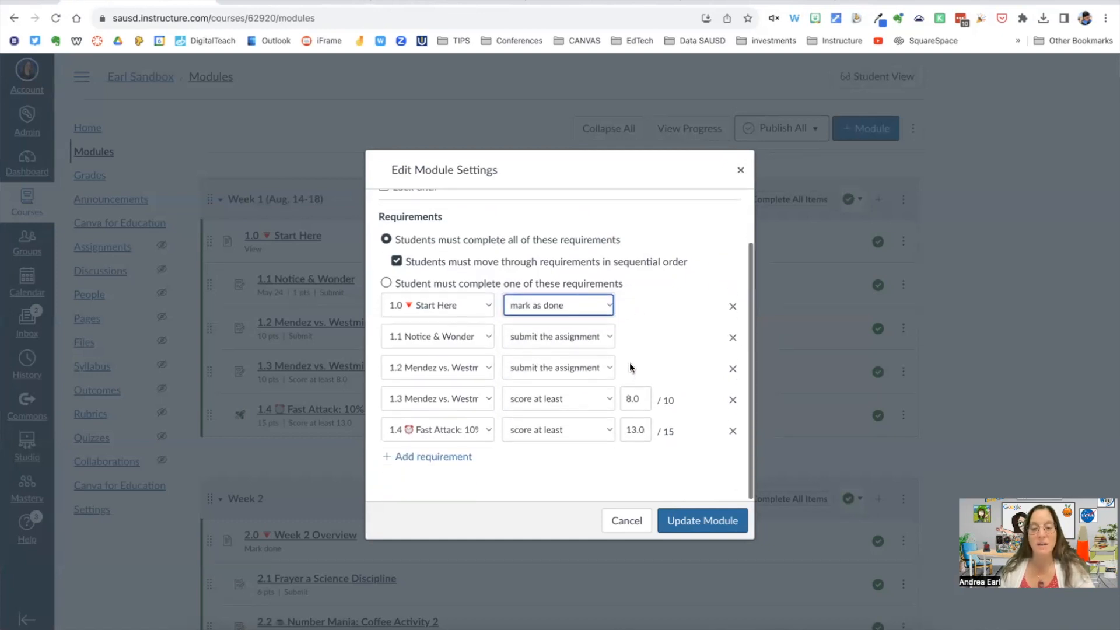
{"action": "left_click", "coordinate": [696, 519]}
{"action": "left_click", "coordinate": [641, 425]}
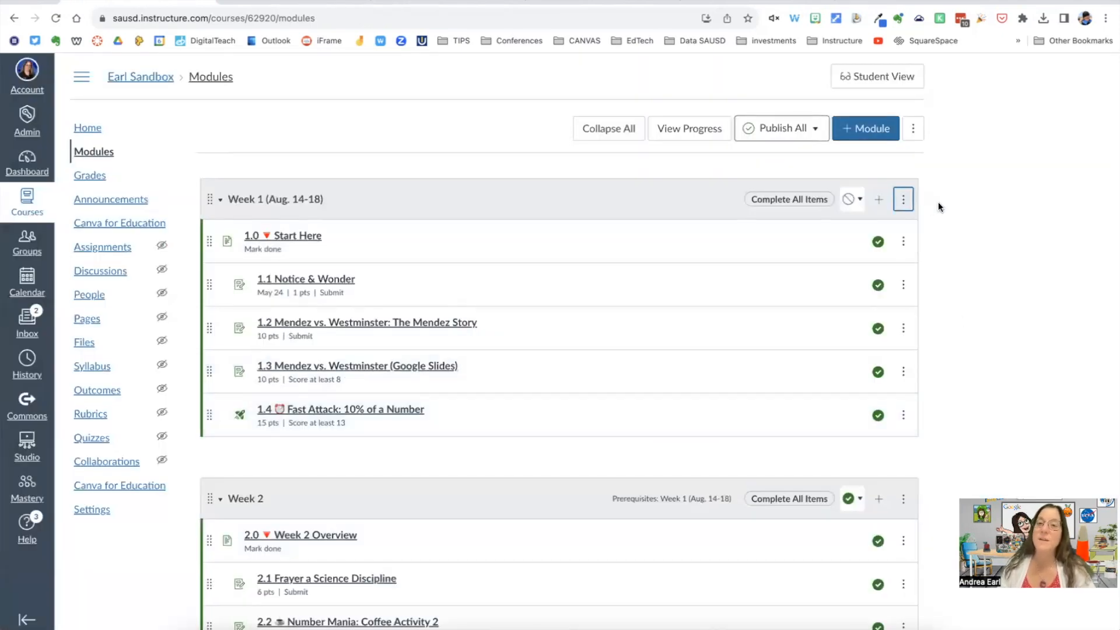
Step: Preview the course as a student again and mark the 1.0 Start Here page as done
{"action": "left_click", "coordinate": [876, 81]}
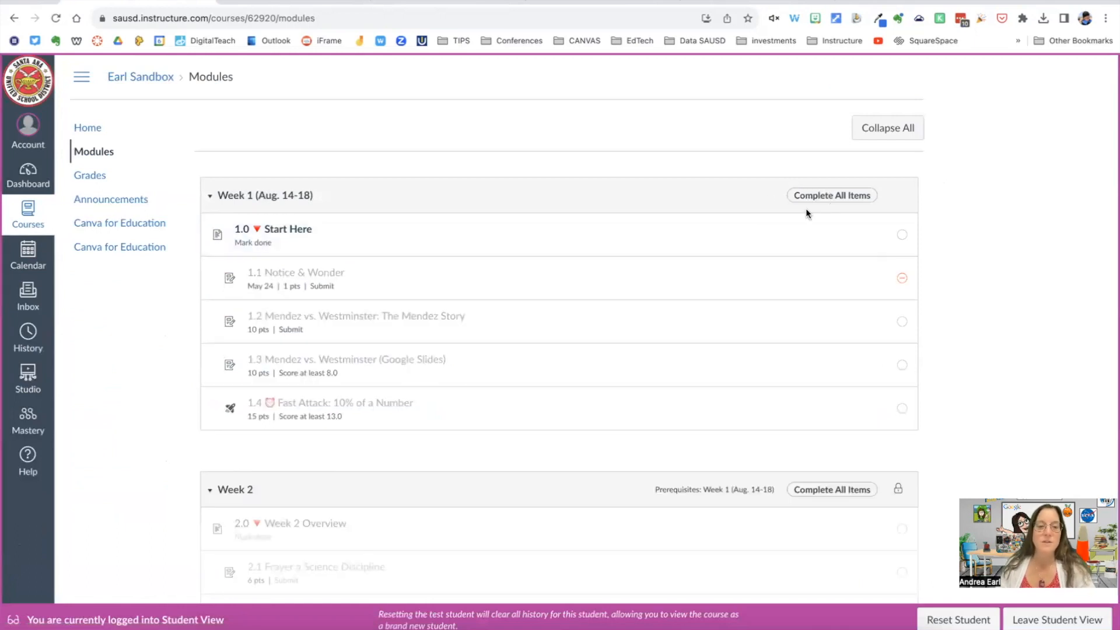
{"action": "left_click", "coordinate": [295, 231]}
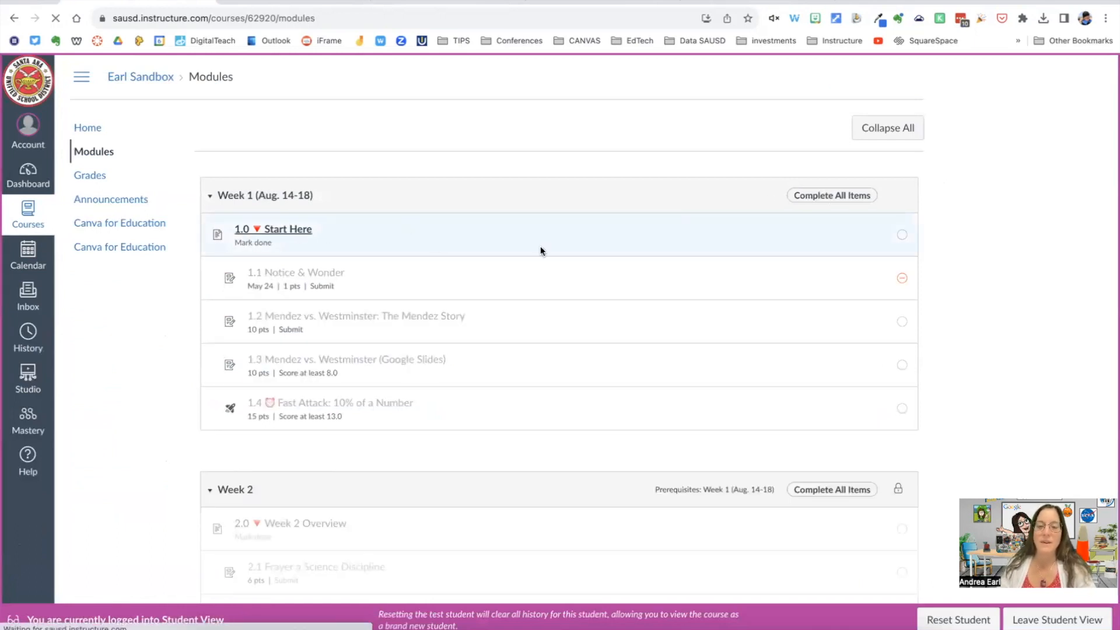
{"action": "scroll", "coordinate": [732, 271], "scroll_direction": "down", "scroll_amount": 1}
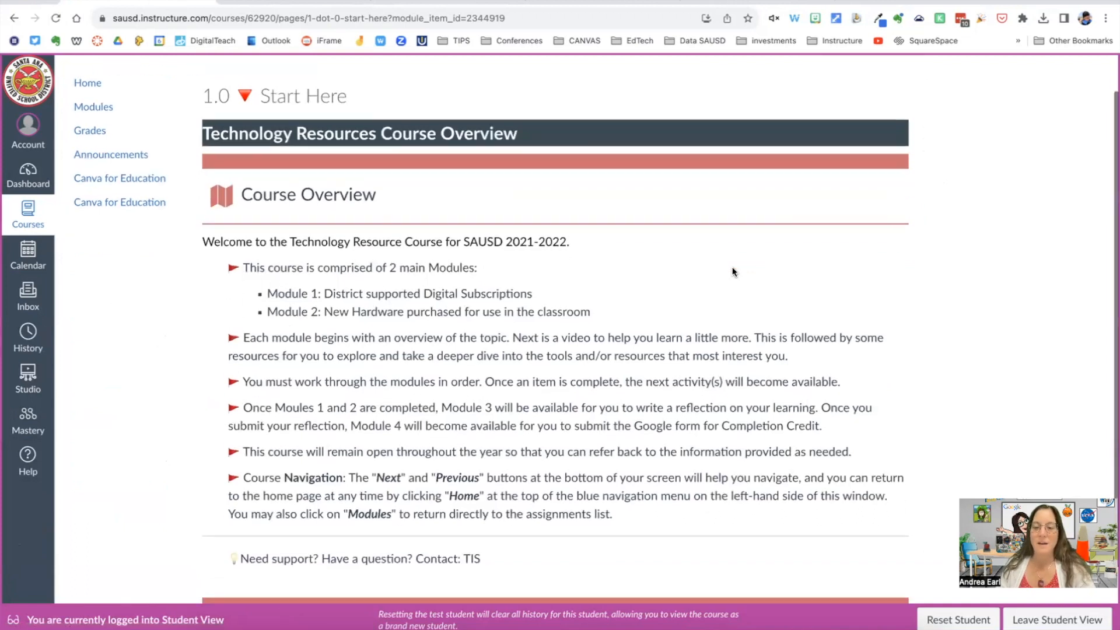
{"action": "scroll", "coordinate": [733, 271], "scroll_direction": "down", "scroll_amount": 2}
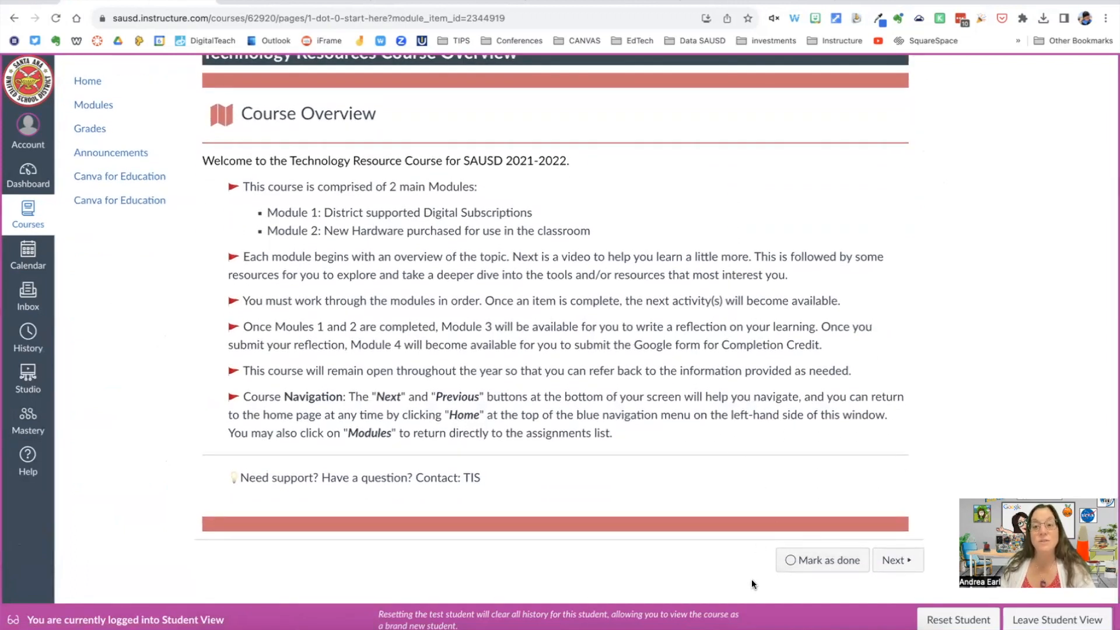
{"action": "left_click", "coordinate": [791, 563]}
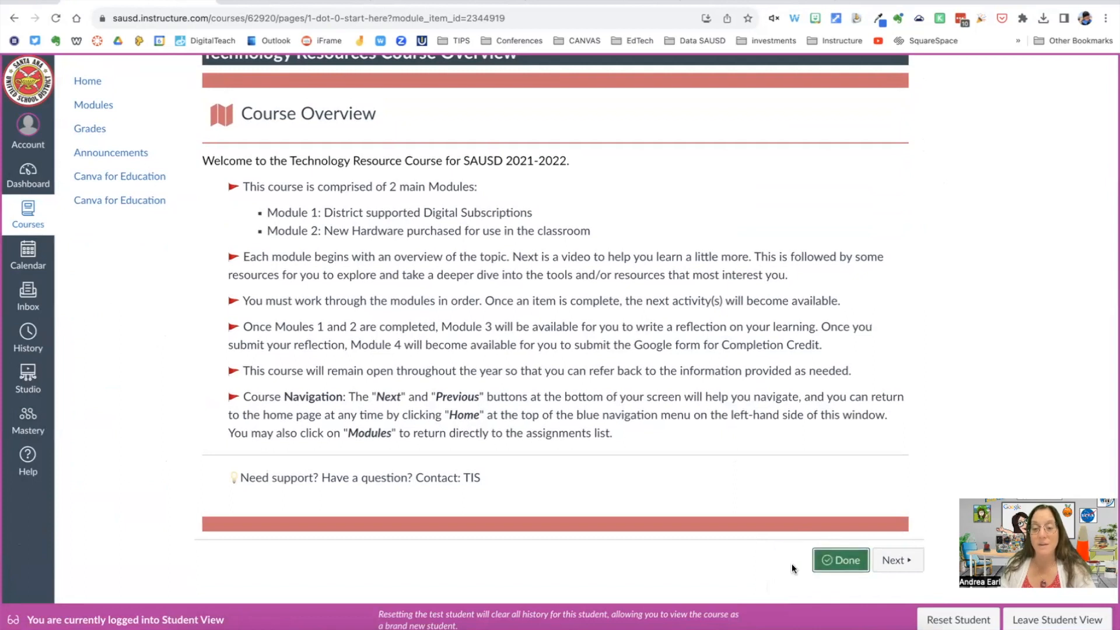
Step: Continue to 1.1 Notice & Wonder and submit the text entry "here's my response"
{"action": "left_click", "coordinate": [903, 562]}
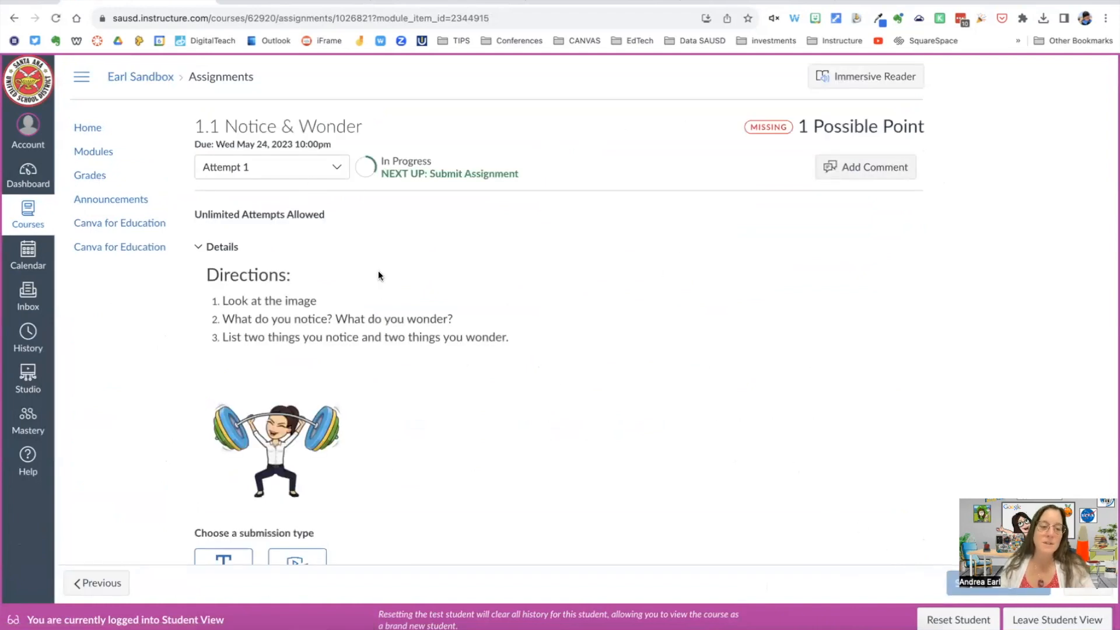
{"action": "scroll", "coordinate": [378, 274], "scroll_direction": "down", "scroll_amount": 3}
{"action": "scroll", "coordinate": [377, 294], "scroll_direction": "up", "scroll_amount": 2}
{"action": "scroll", "coordinate": [377, 294], "scroll_direction": "up", "scroll_amount": 1}
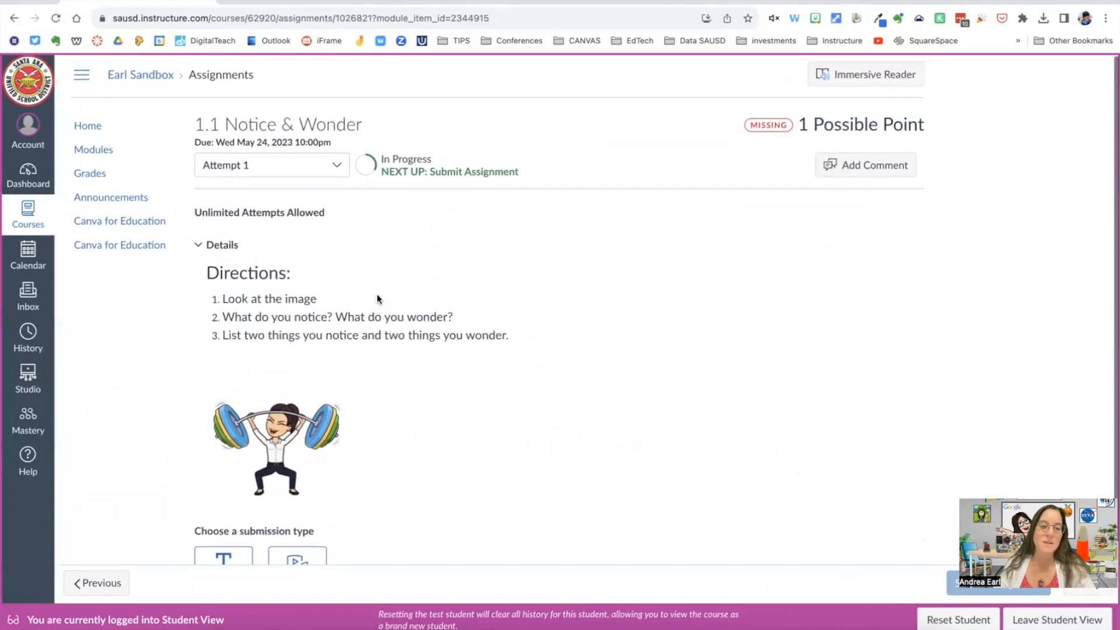
{"action": "left_click", "coordinate": [222, 557]}
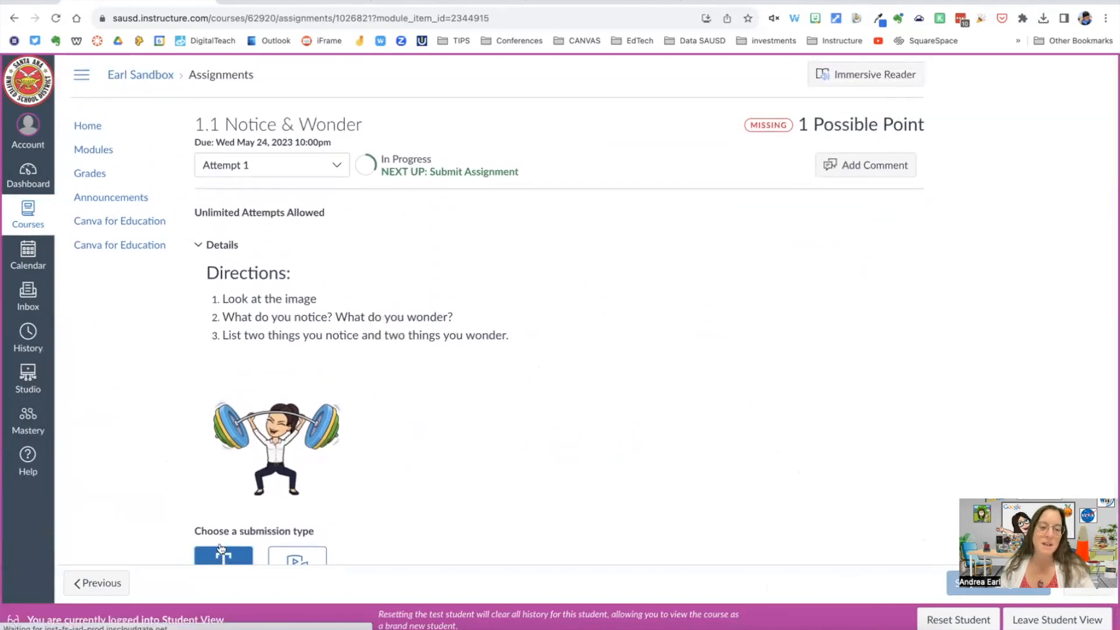
{"action": "type", "text": "here's my "}
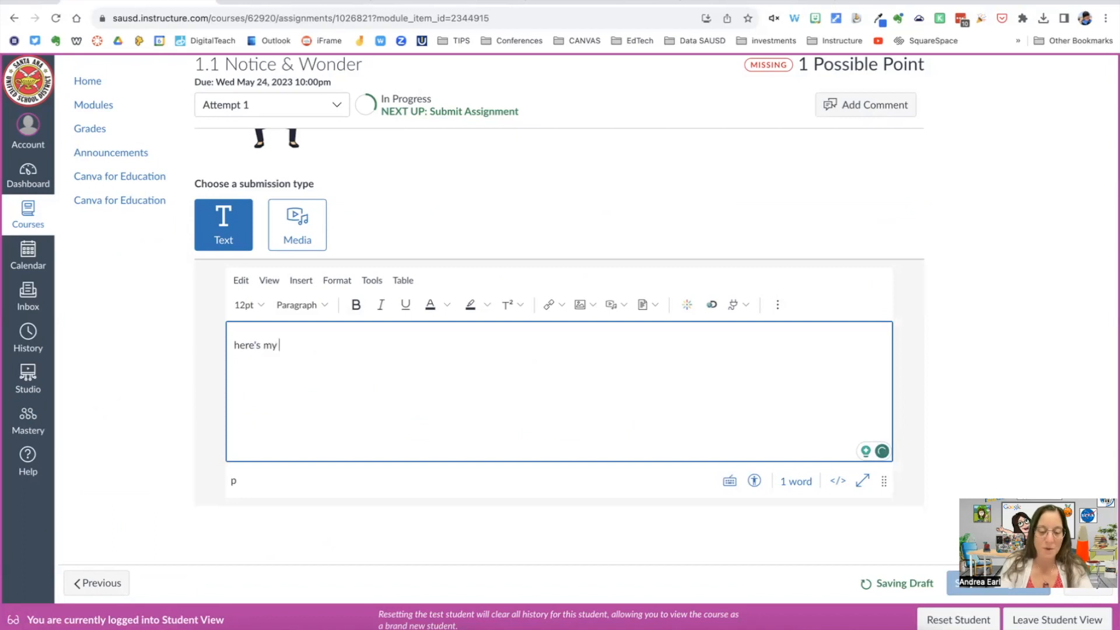
{"action": "type", "text": "response"}
{"action": "left_click", "coordinate": [986, 583]}
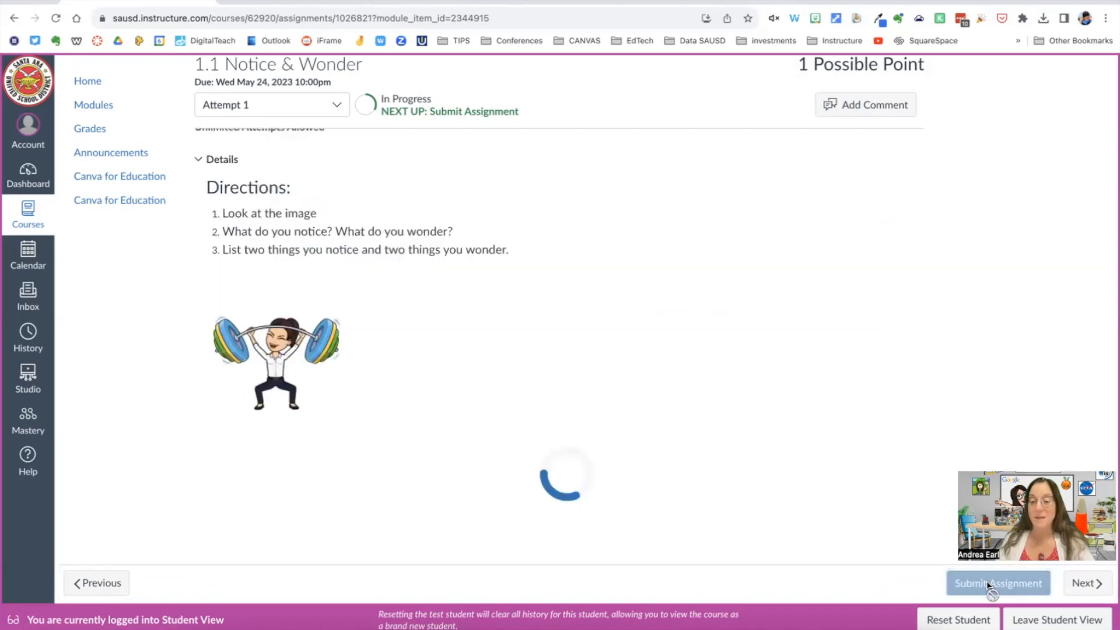
Step: Go on to 1.2 and past it to 1.3 without submitting, and read the availability notice on 1.3 Mendez vs. Westminster (Google Slides)
{"action": "left_click", "coordinate": [1088, 583]}
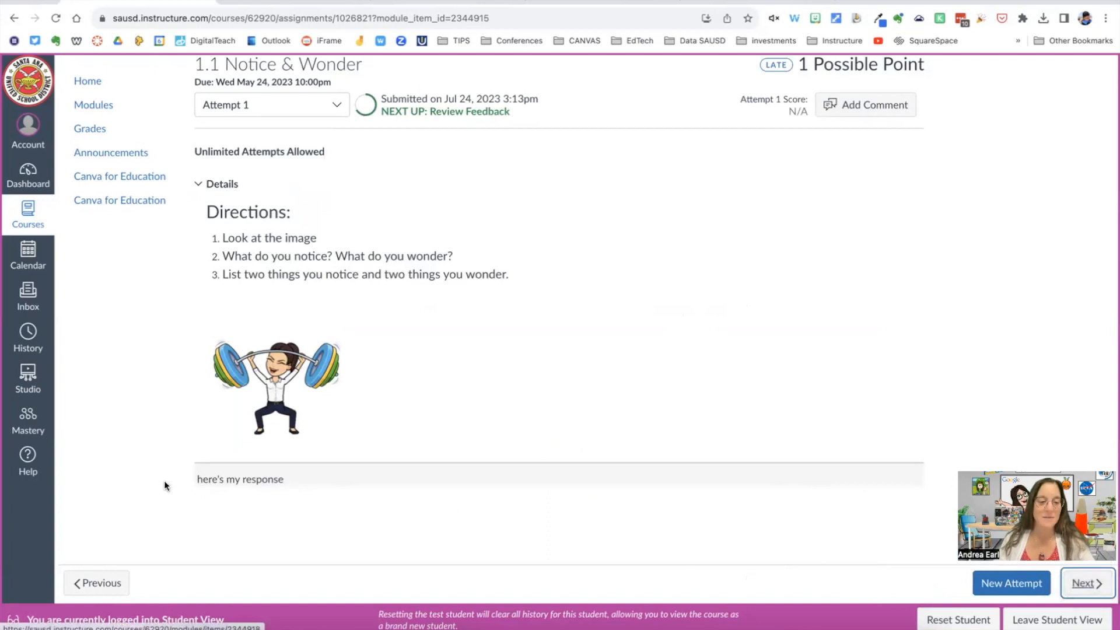
{"action": "left_click", "coordinate": [1082, 582]}
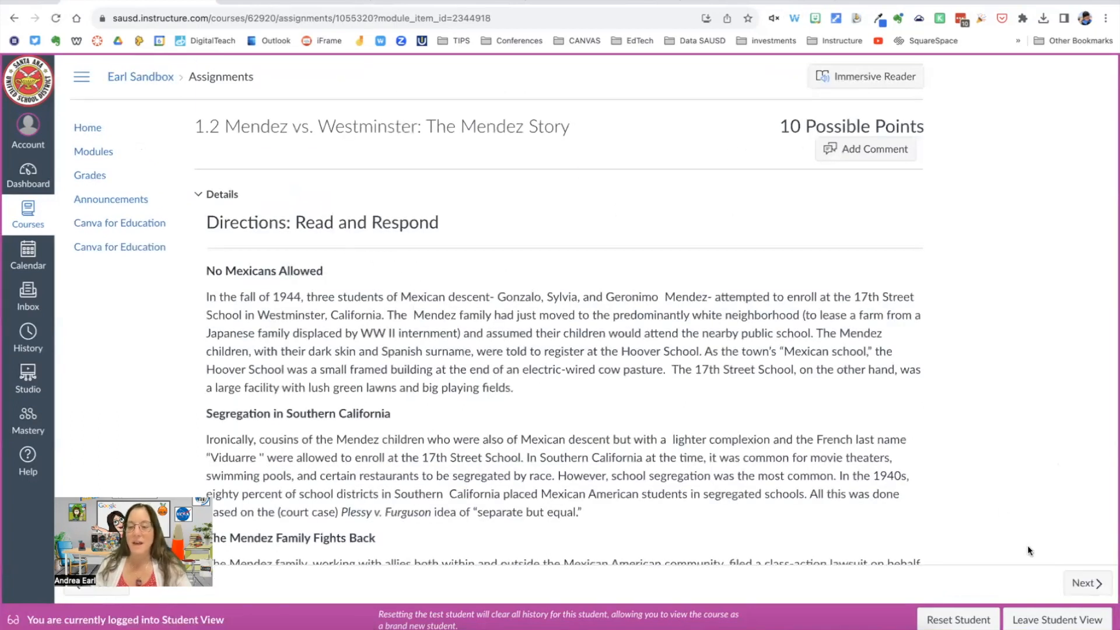
{"action": "left_click", "coordinate": [1088, 583]}
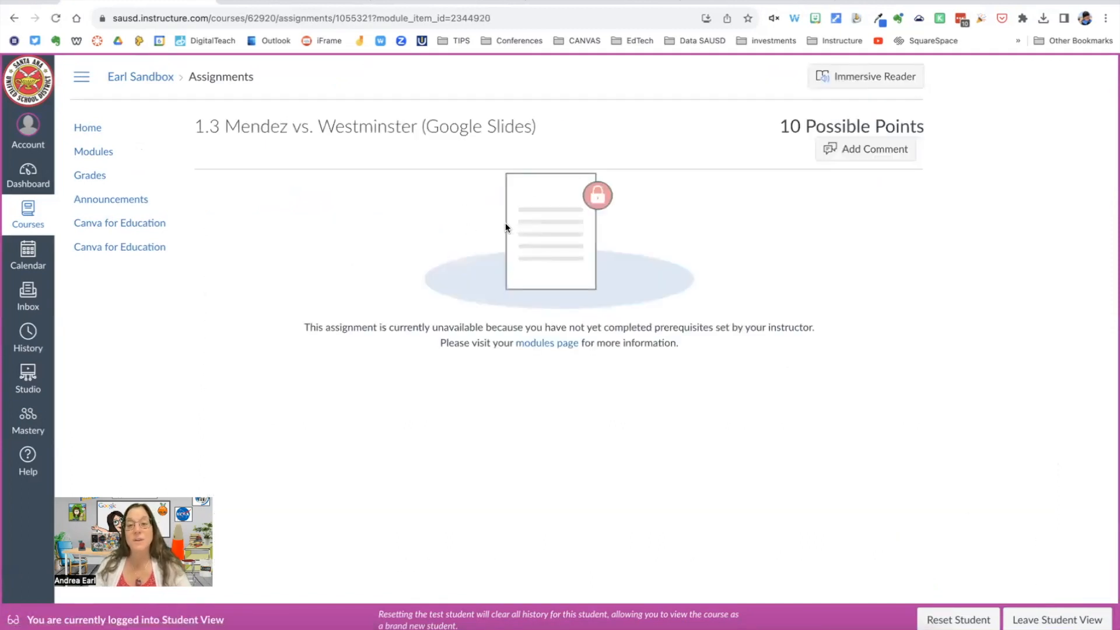
{"action": "left_click_drag", "start_coordinate": [281, 127], "coordinate": [561, 124]}
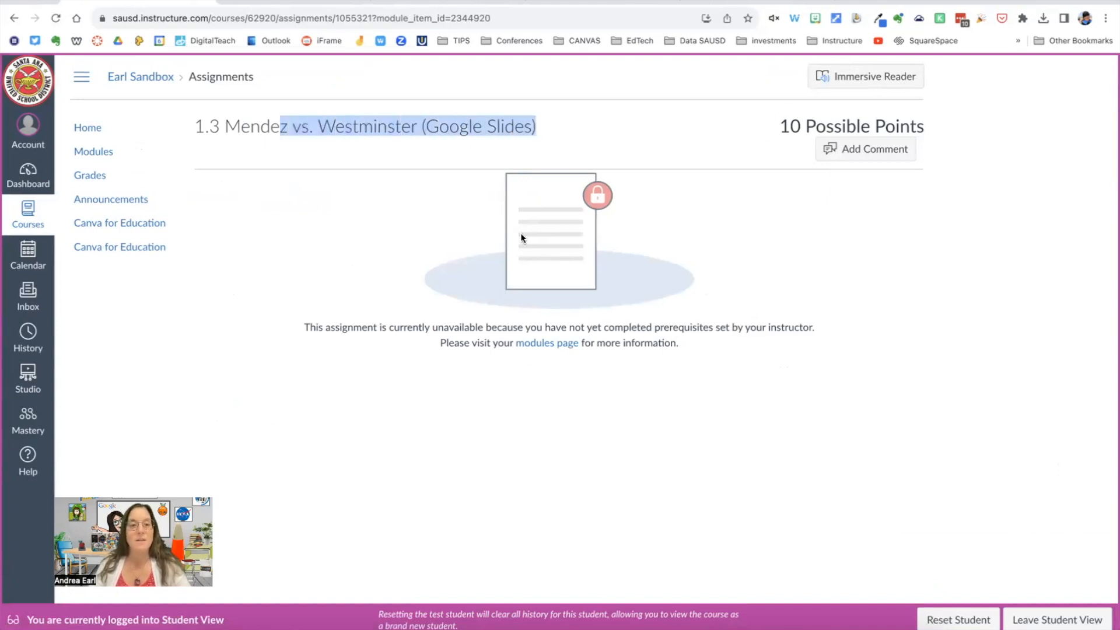
{"action": "left_click_drag", "start_coordinate": [309, 327], "coordinate": [840, 330]}
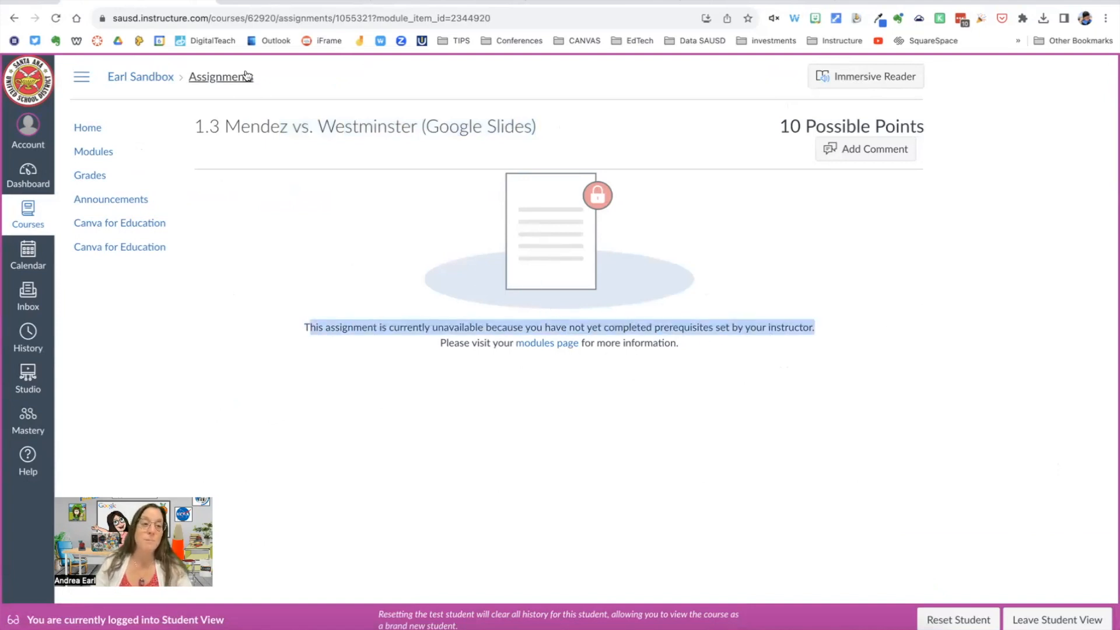
Step: Check the student's Week 1 progress and the Week 2 lock status in the module list
{"action": "left_click", "coordinate": [80, 152]}
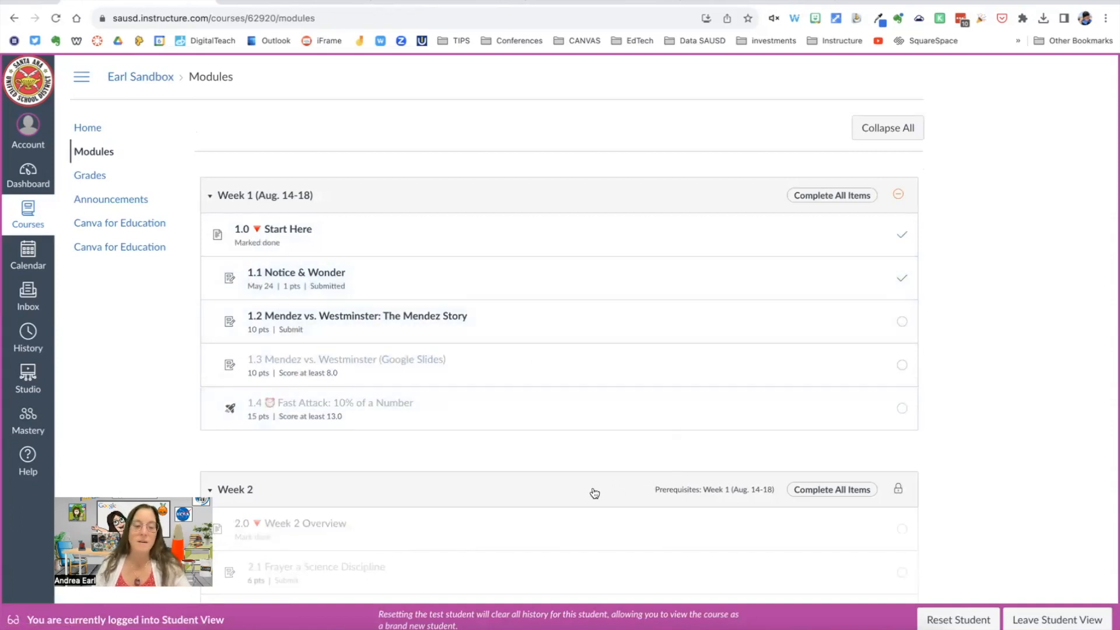
{"action": "scroll", "coordinate": [592, 495], "scroll_direction": "down", "scroll_amount": 1}
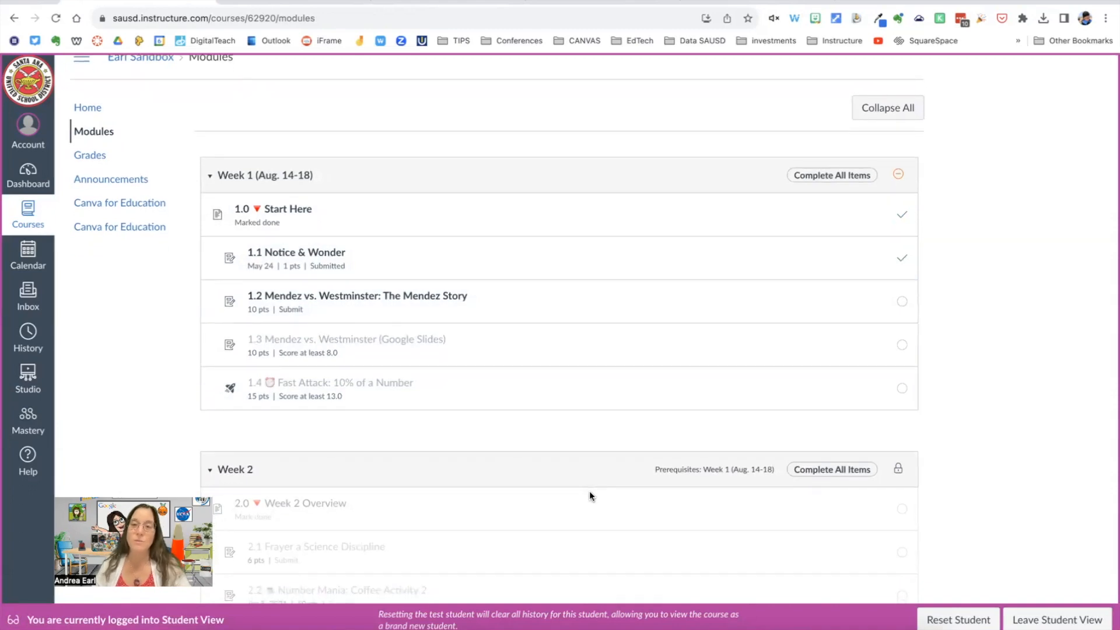